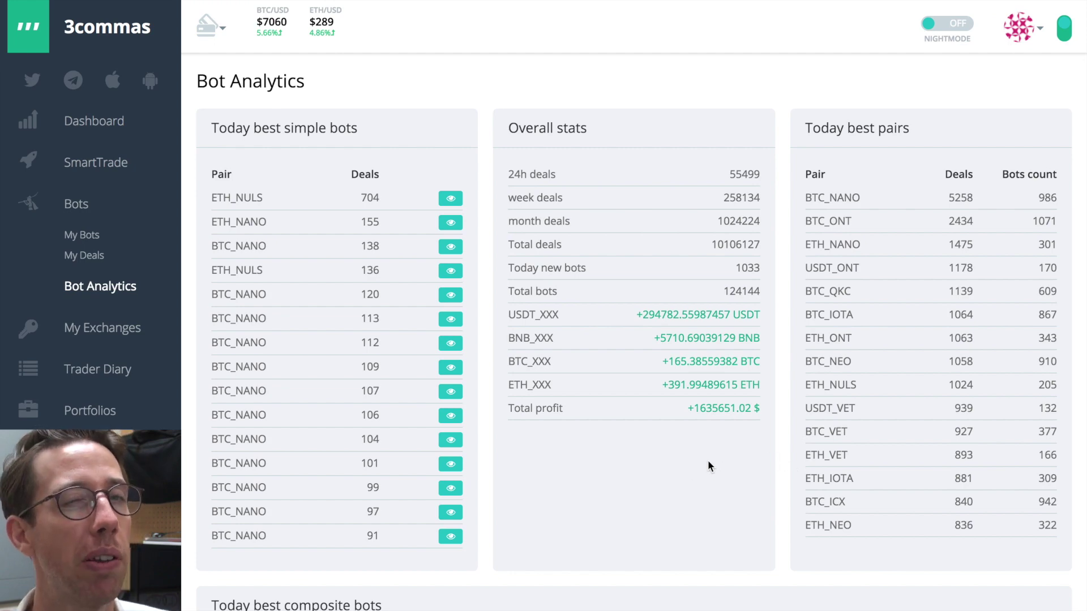
scroll(630, 527, down, 7)
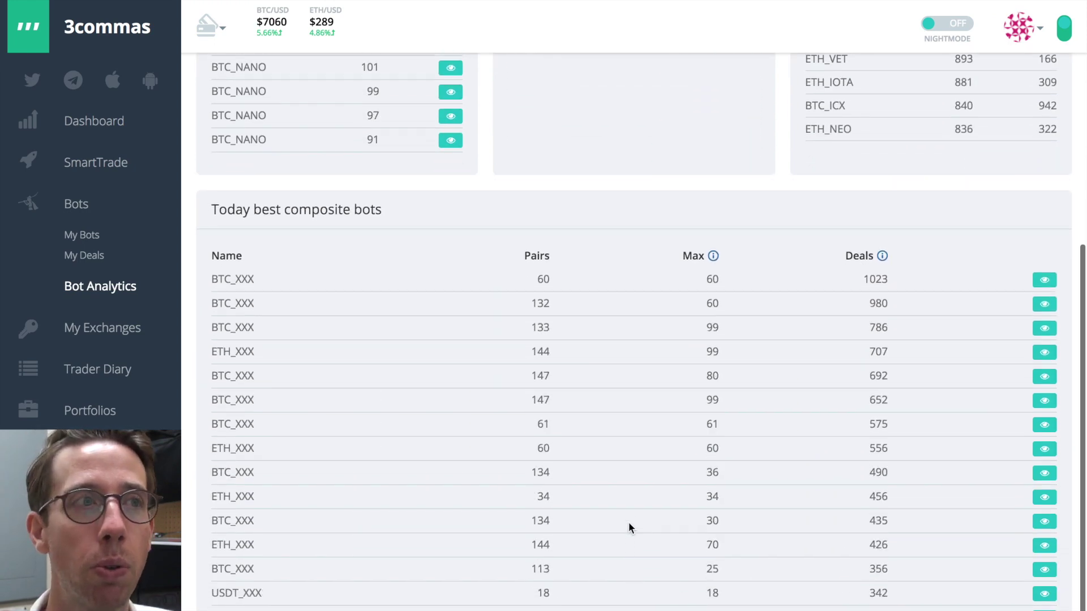
scroll(628, 522, down, 1)
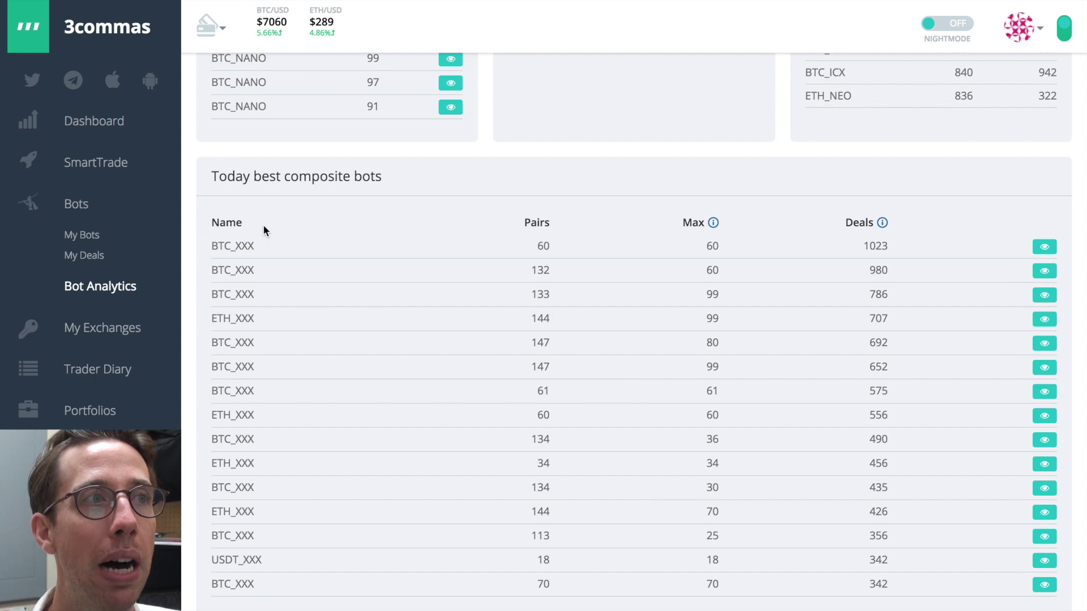
scroll(525, 233, up, 8)
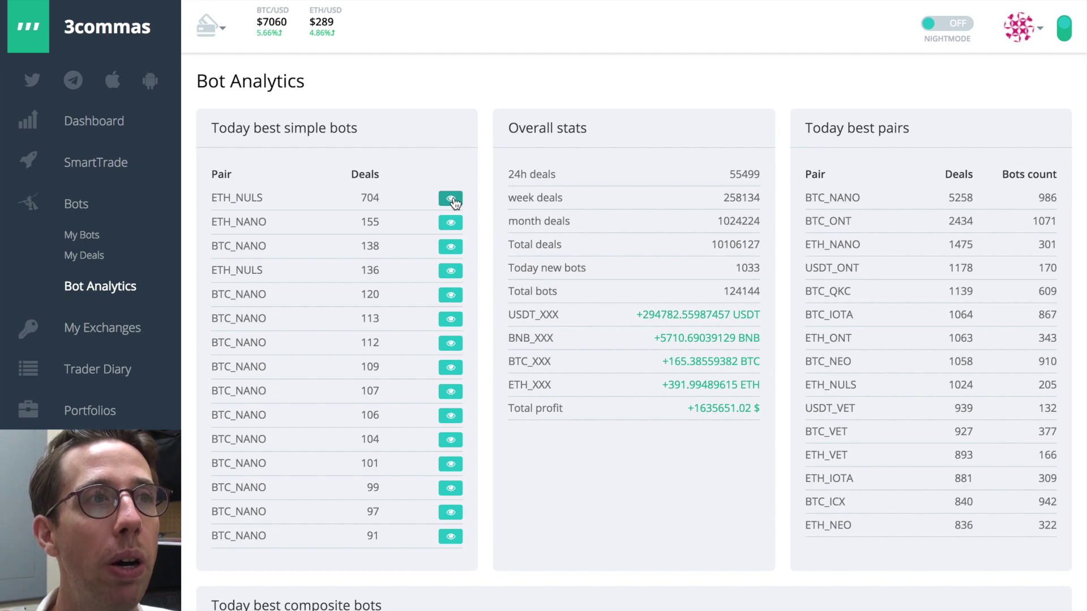
click(451, 199)
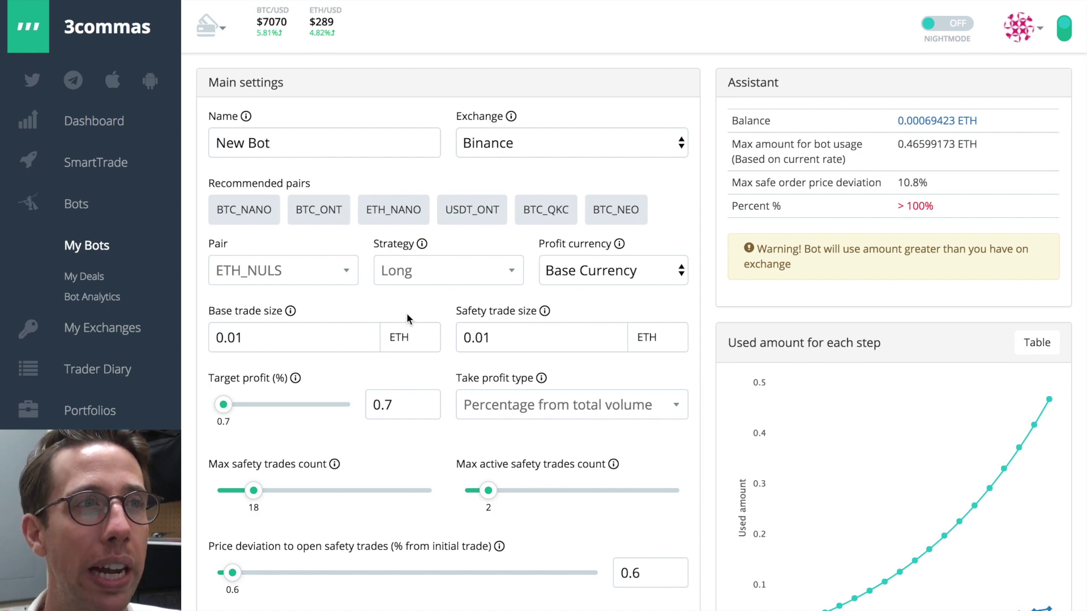
Open a new blank browser tab beside the 3commas tab.
key(super+t)
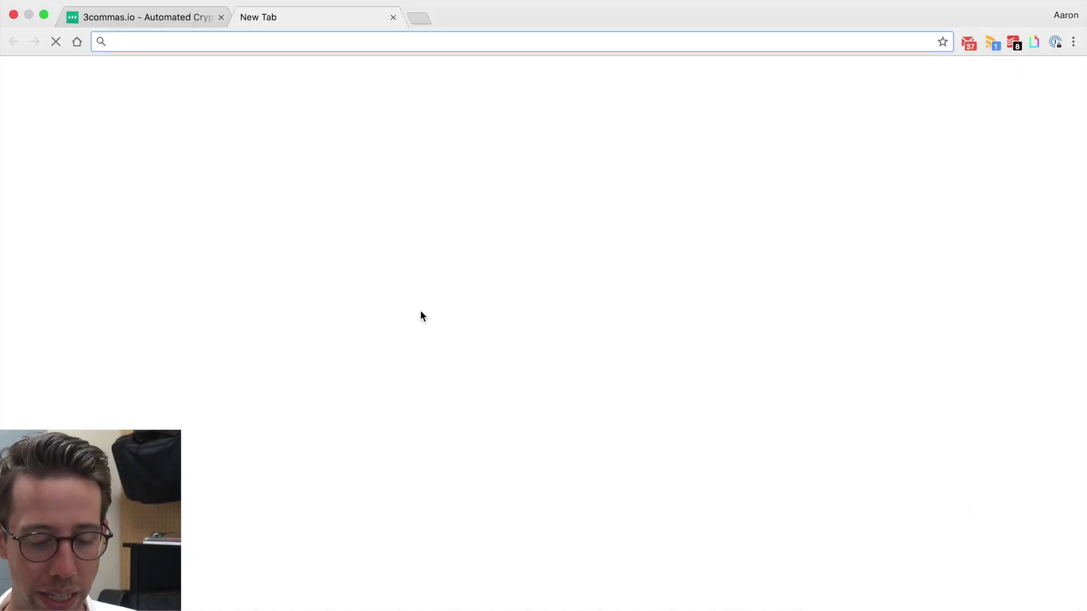
Load the TradingView chart and switch it to the NULSETH (NULS / Ethereum) pair.
text(trad)
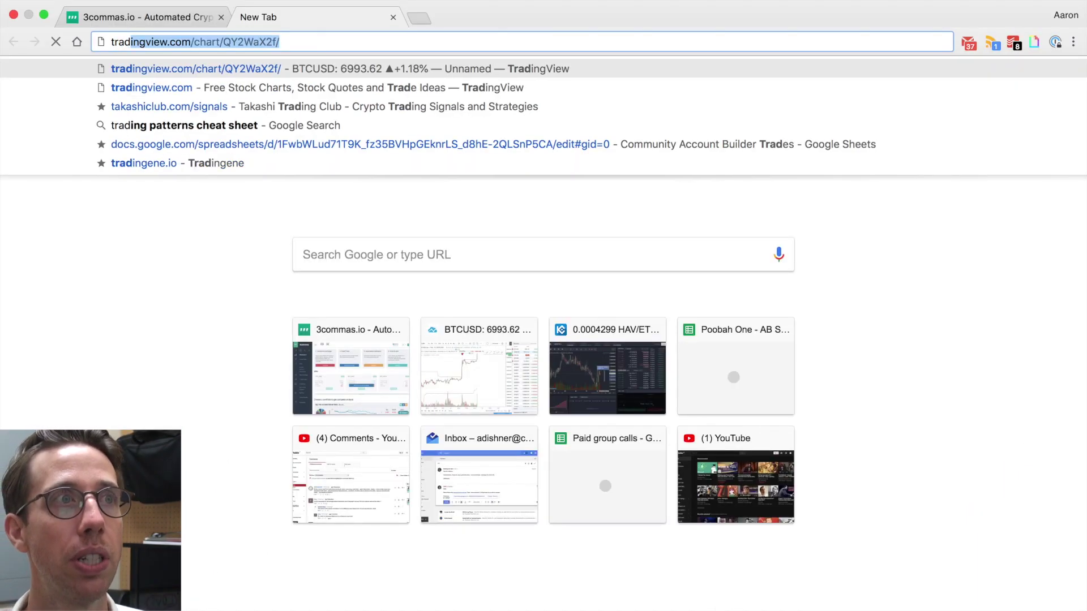
key(Return)
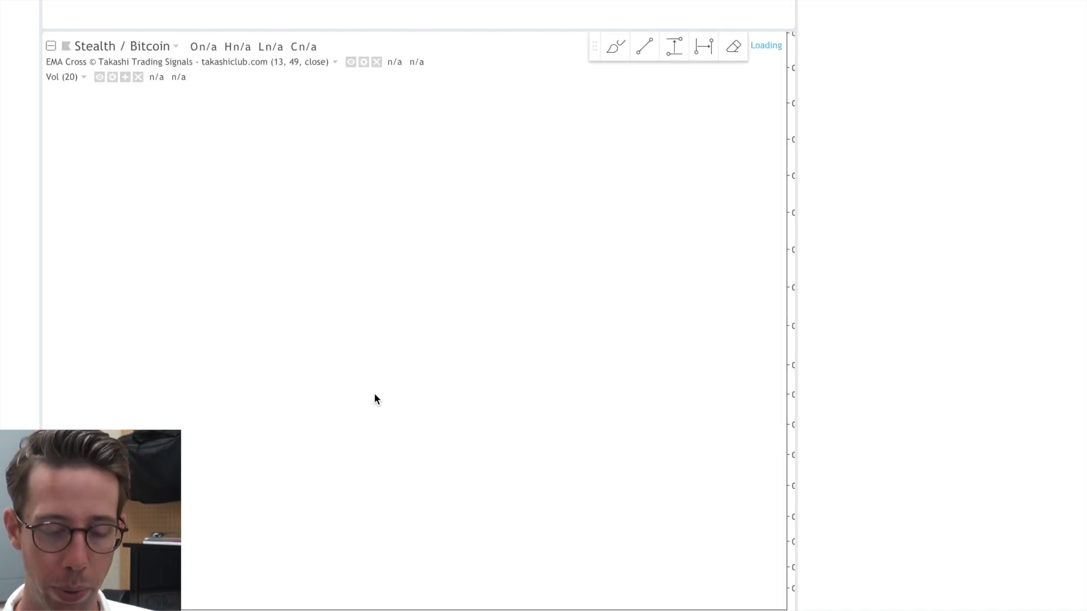
text(NULSETH)
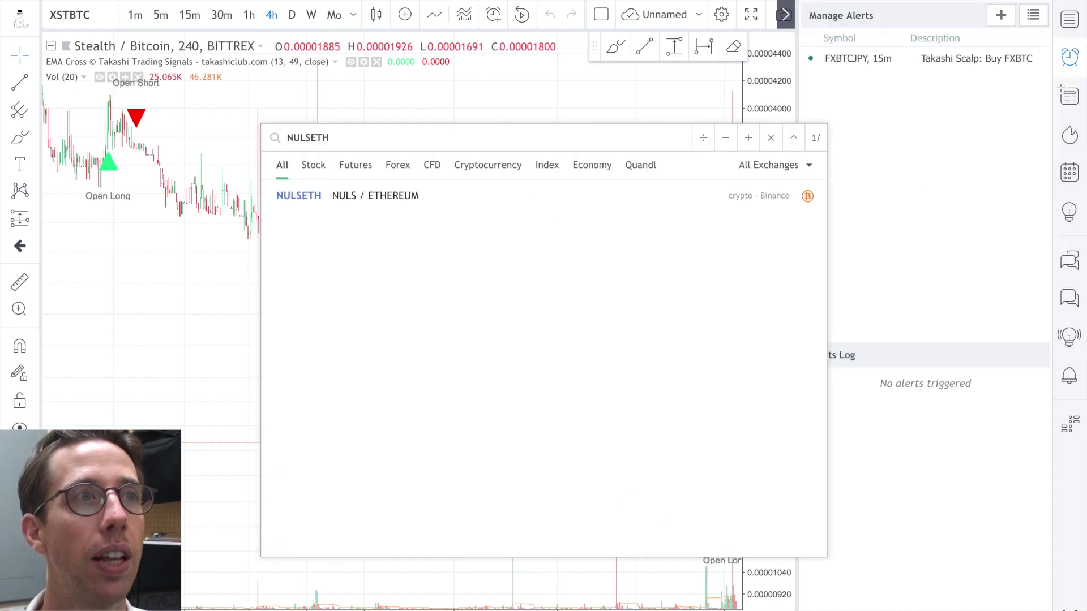
click(278, 198)
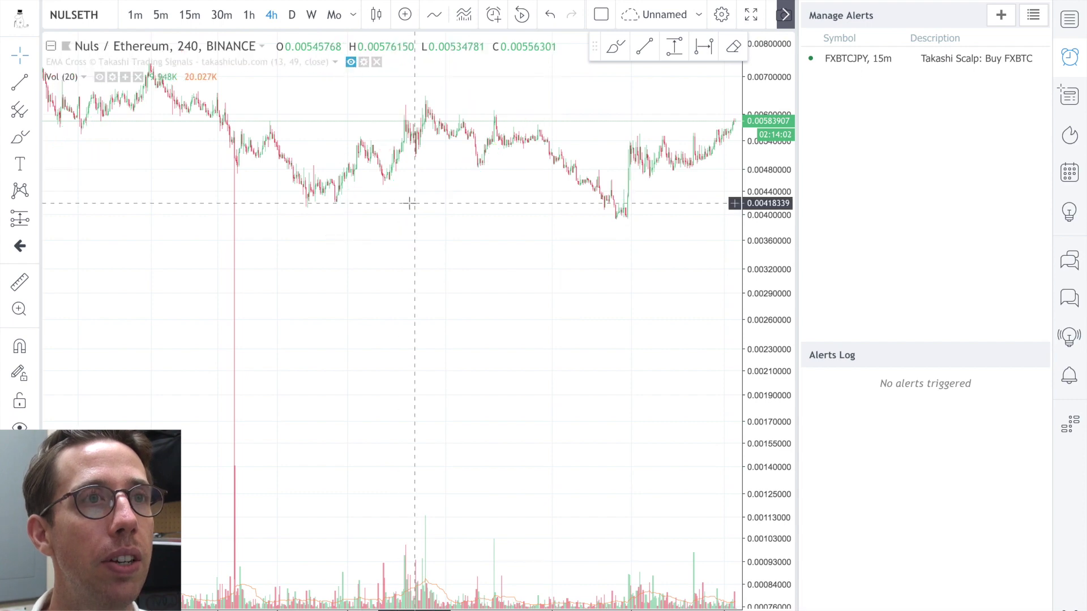
Look over the NULSETH chart, then return to the 3commas bot settings tab.
scroll(408, 202, up, 5)
scroll(407, 204, down, 2)
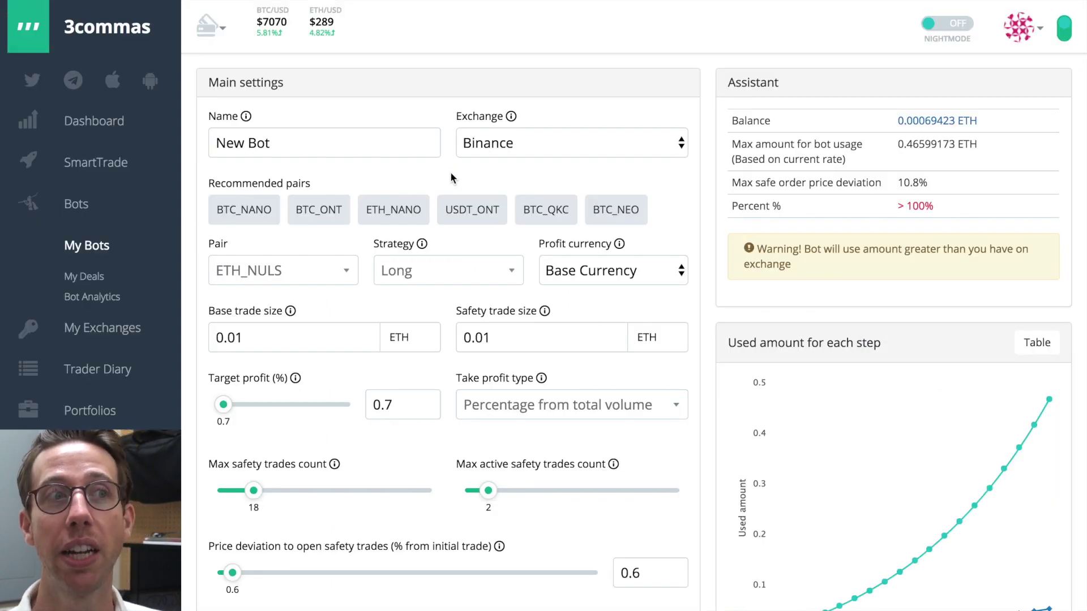
key(ctrl+Tab)
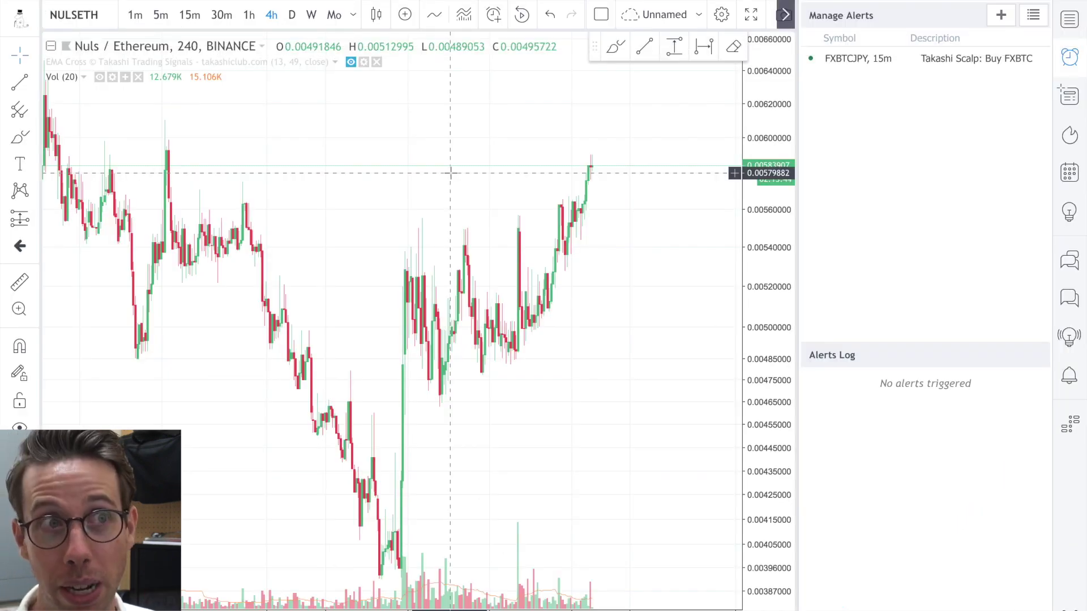
key(ctrl+shift+Tab)
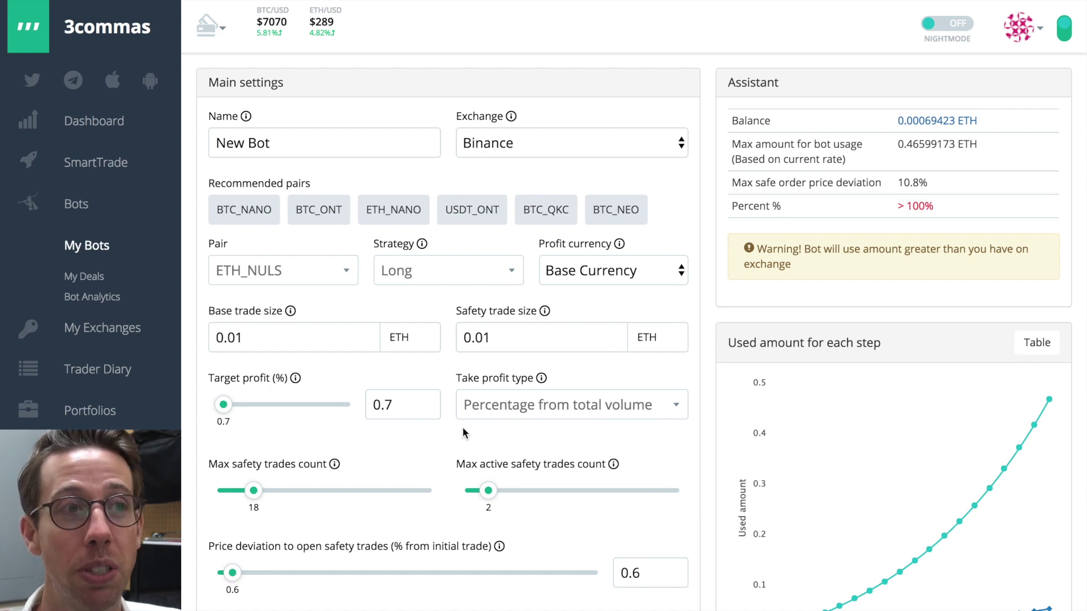
Scroll the ETH_NULS bot settings, then reach today's best composite bots, topped by BTC_XXX.
scroll(430, 463, down, 2)
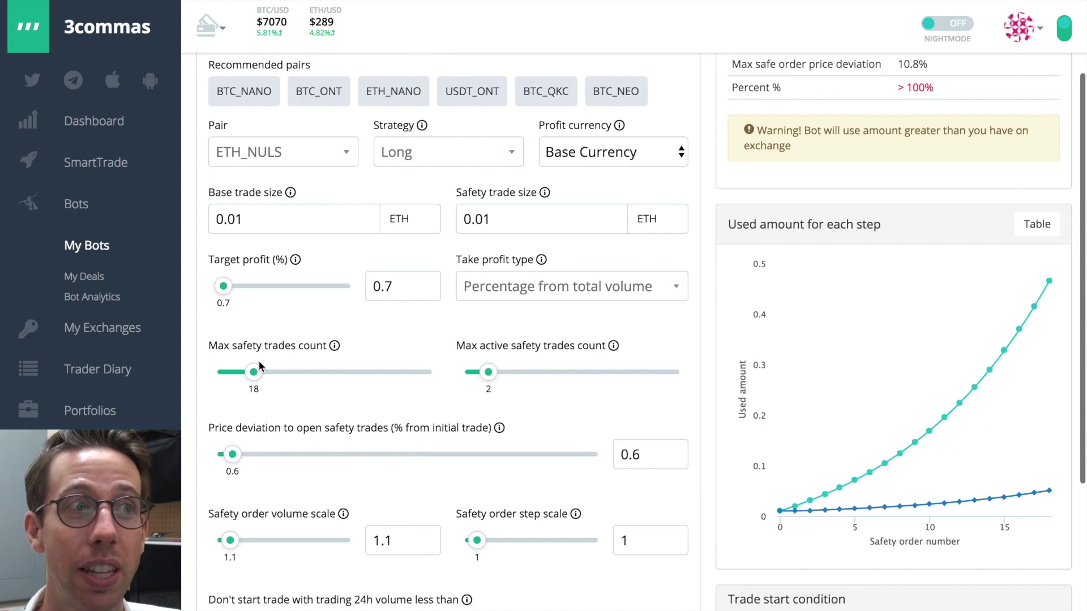
scroll(351, 439, down, 1)
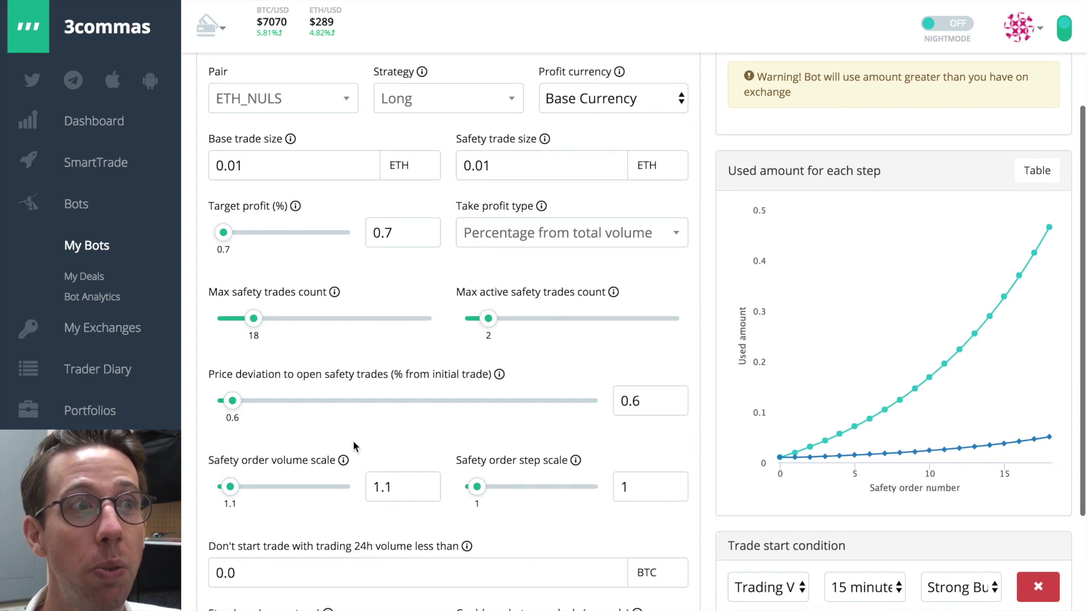
scroll(285, 379, up, 1)
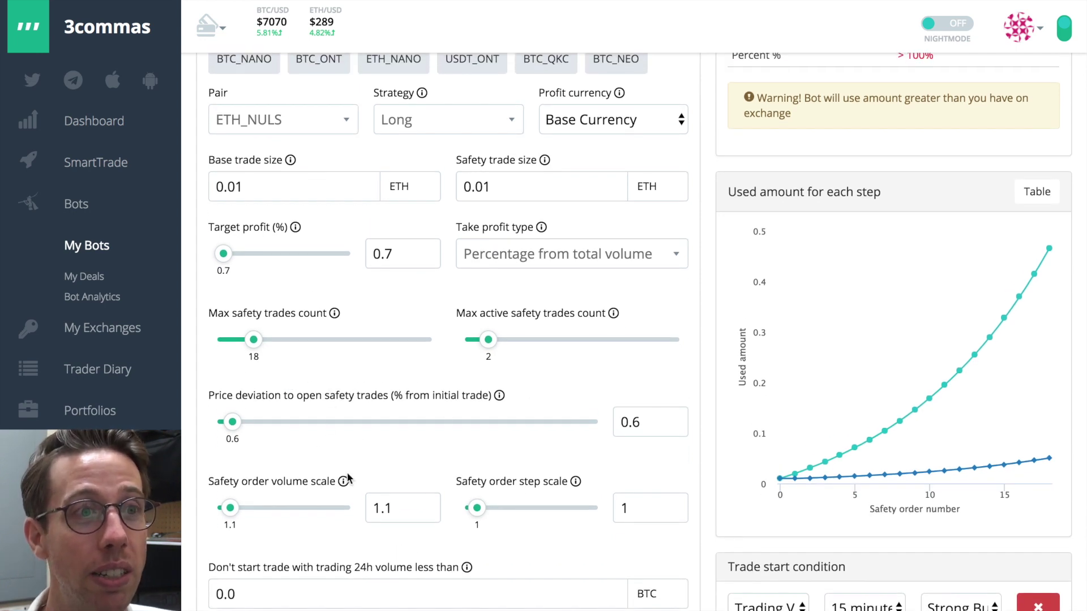
scroll(346, 480, down, 3)
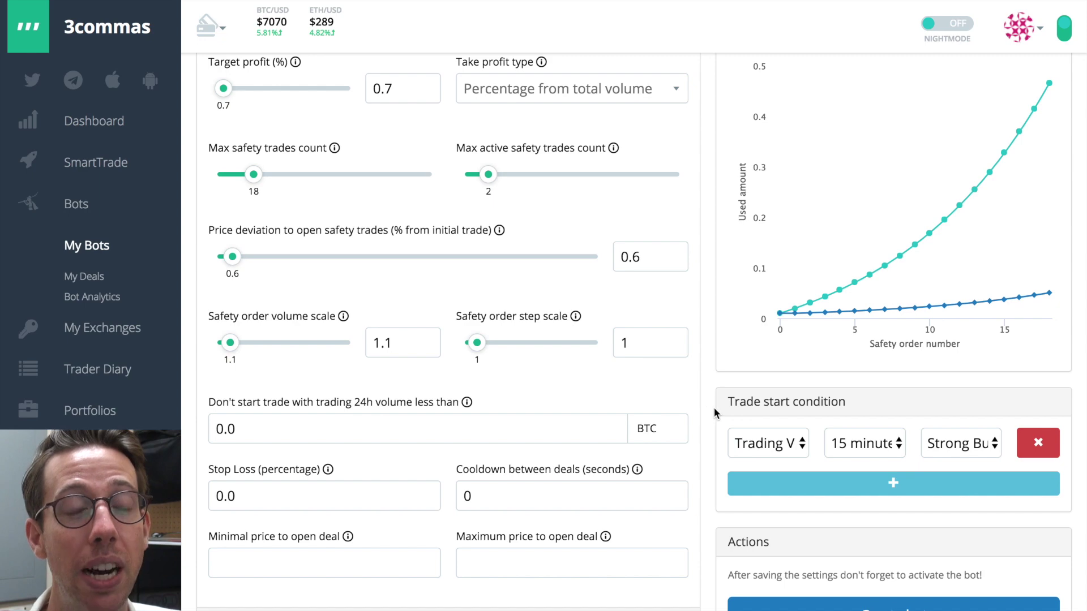
scroll(712, 413, up, 3)
scroll(711, 413, up, 2)
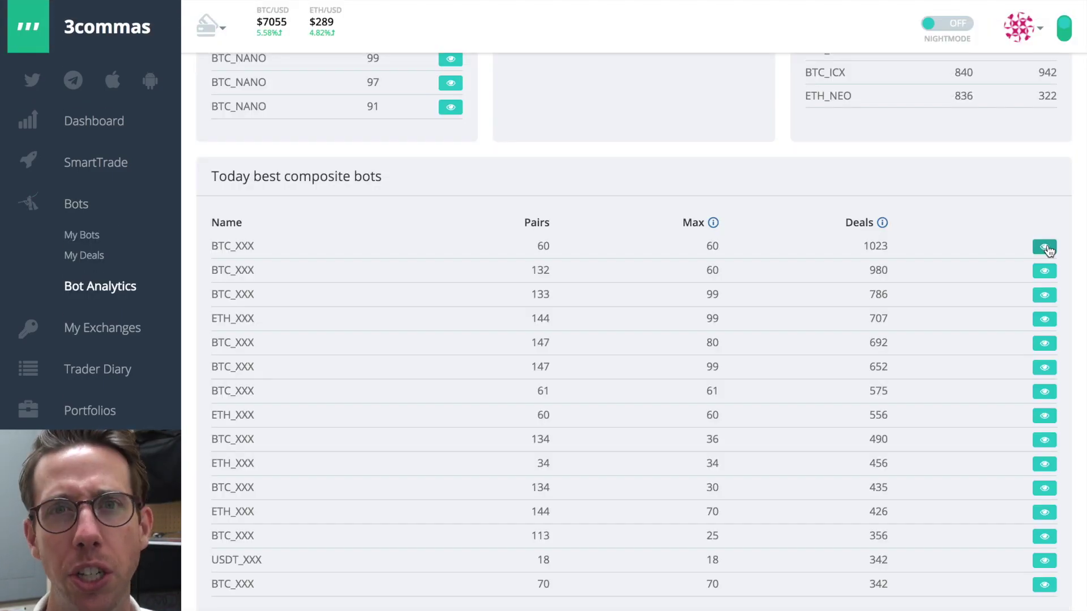
Open the top composite bot's BTC pairs settings as a new bot and review them.
click(1045, 248)
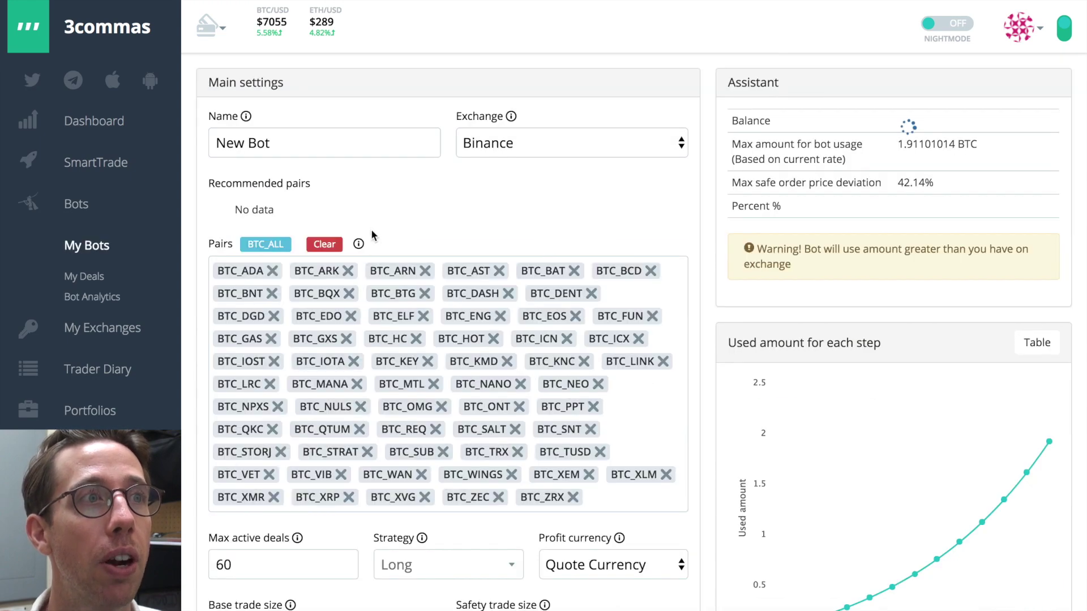
scroll(199, 242, down, 3)
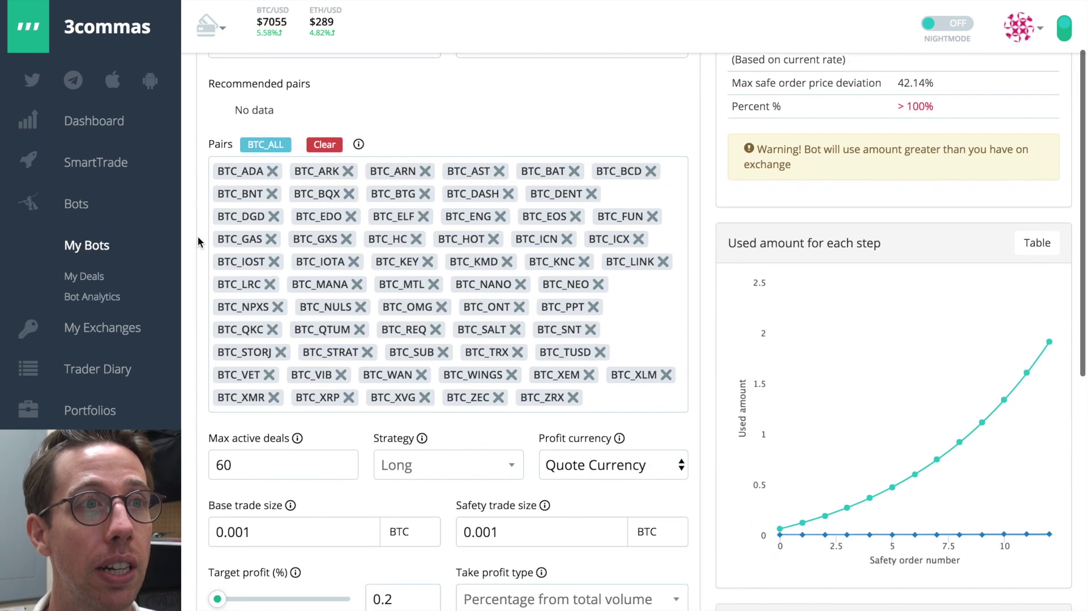
scroll(197, 238, down, 2)
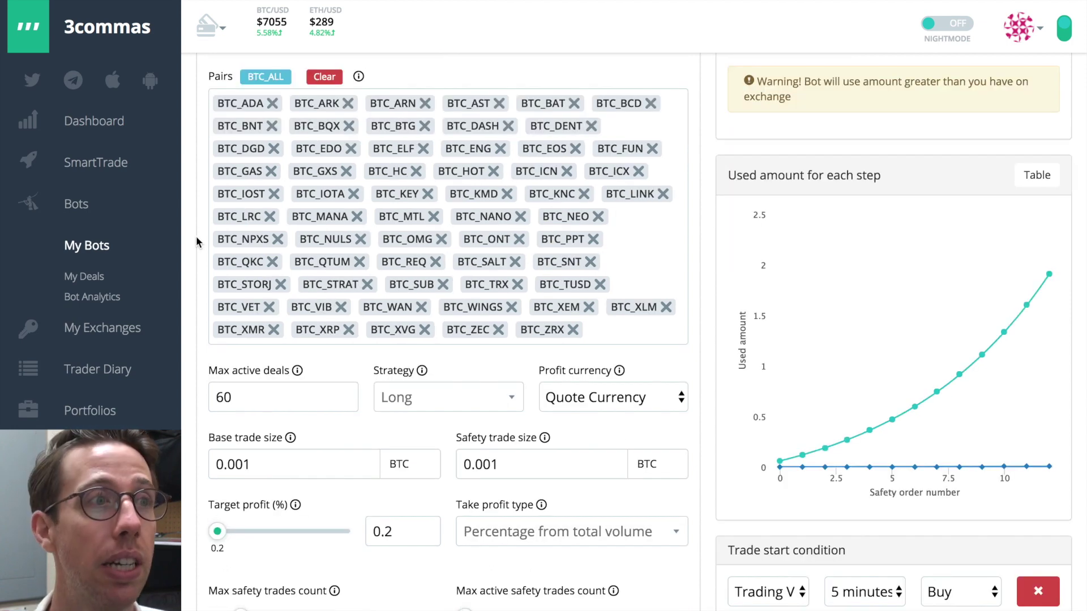
scroll(196, 236, down, 2)
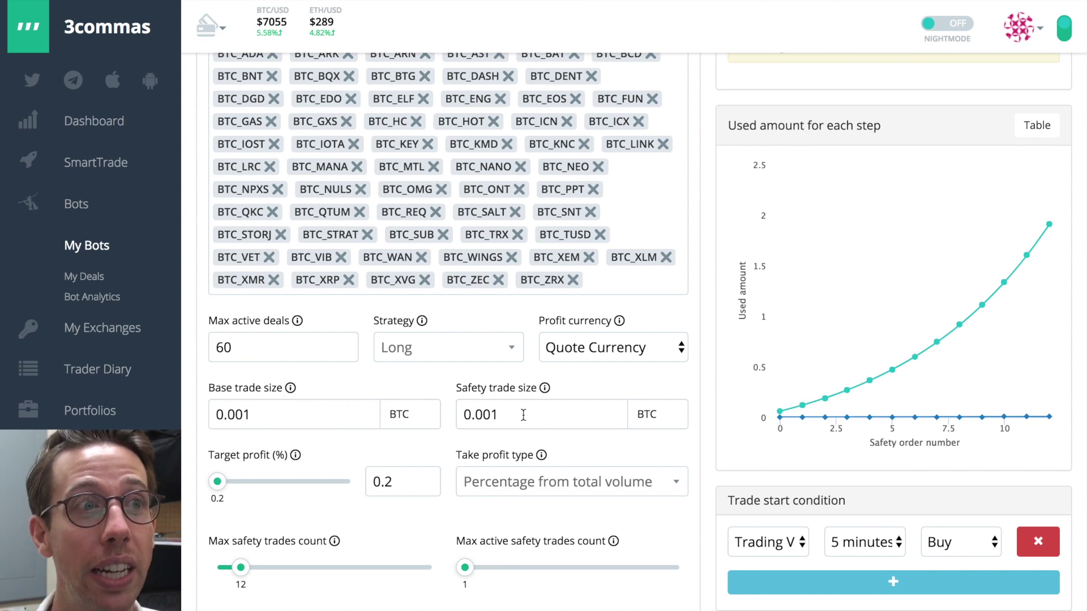
scroll(418, 390, down, 4)
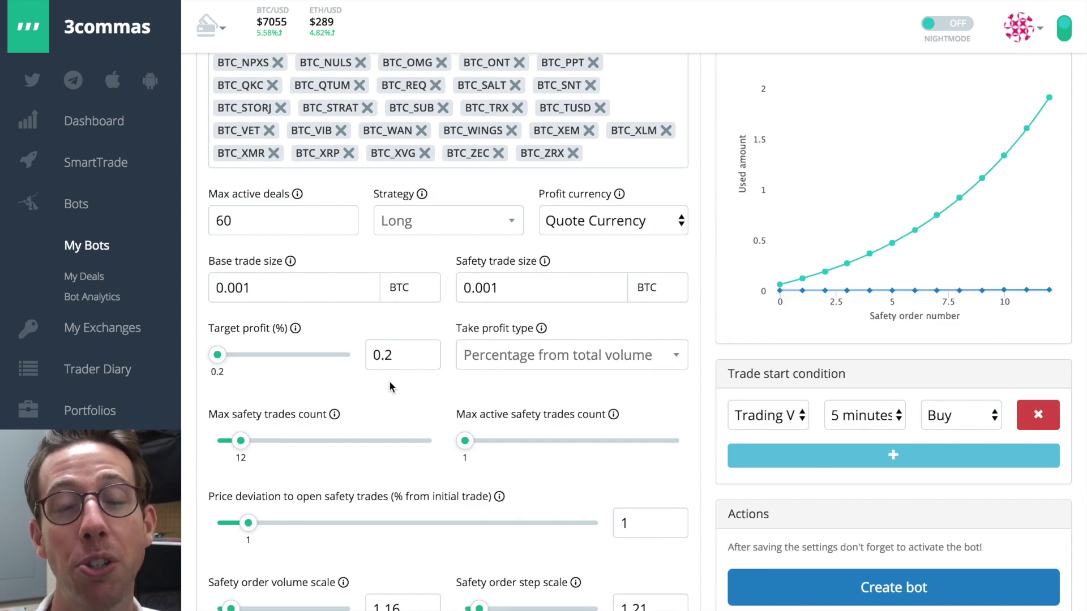
scroll(389, 385, down, 2)
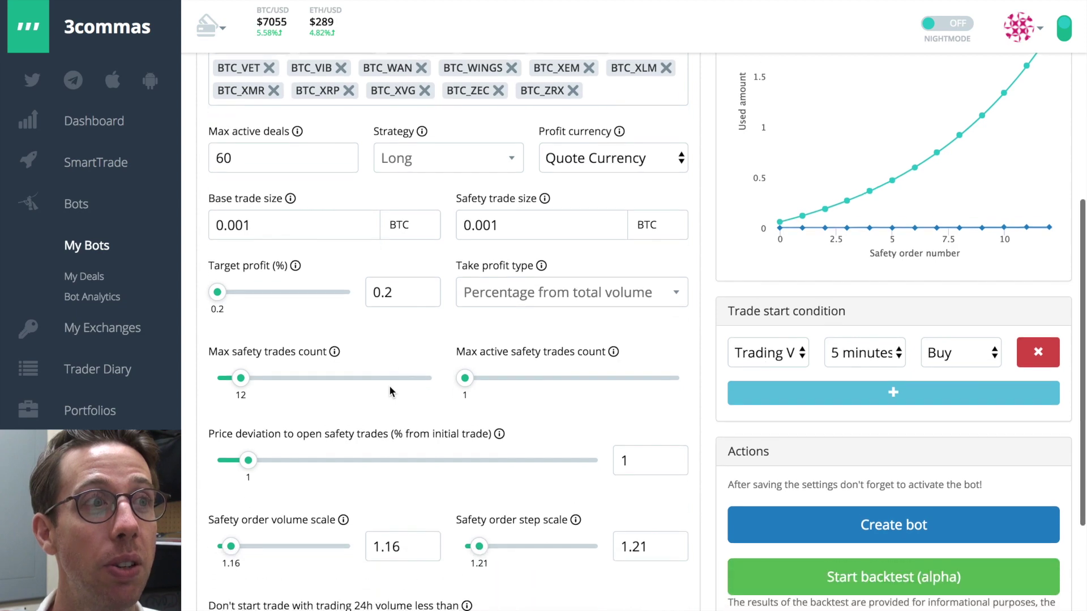
Set the target profit back to 0.2 and review the remaining settings.
click(218, 292)
drag(218, 292, 189, 287)
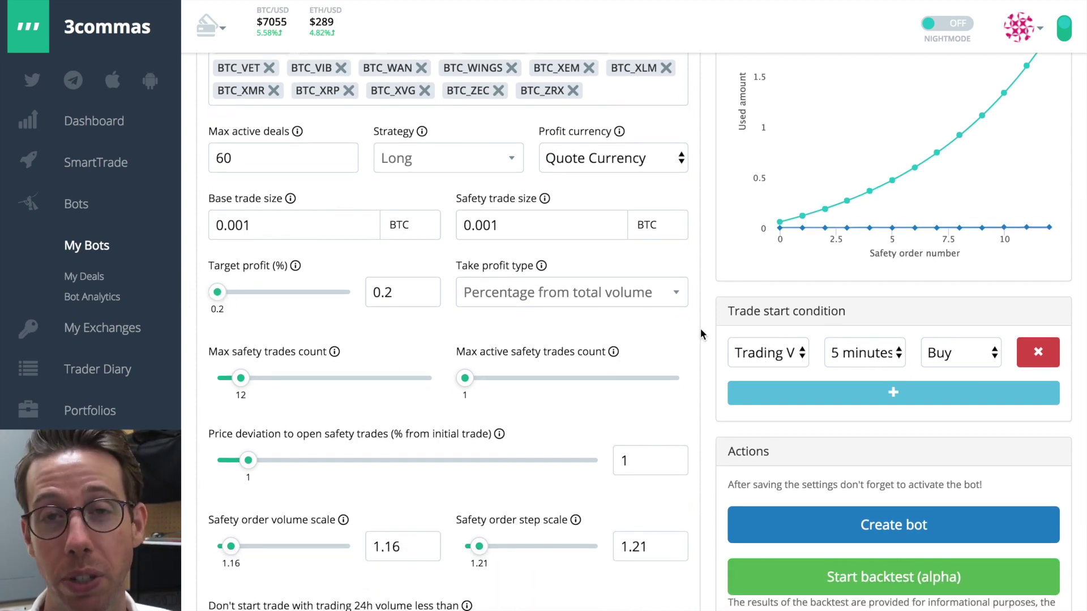
scroll(380, 426, down, 3)
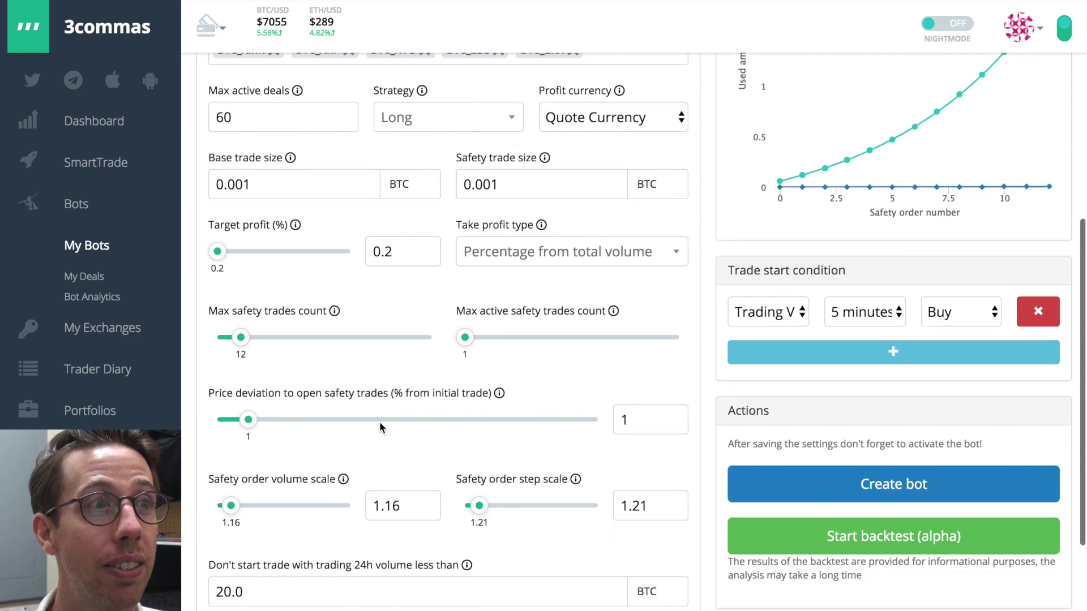
scroll(440, 419, up, 10)
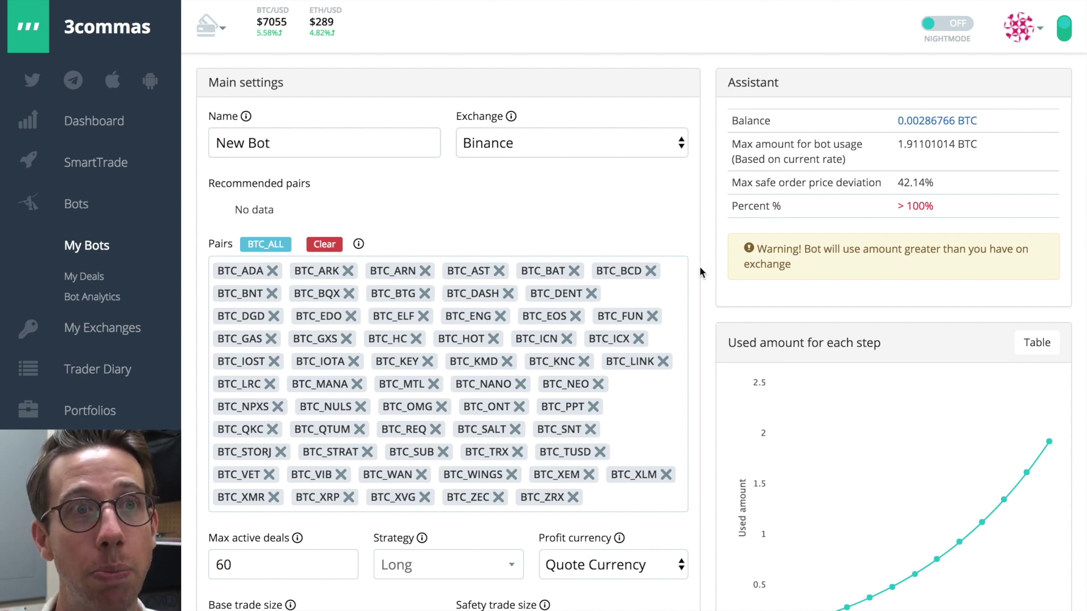
scroll(700, 273, down, 8)
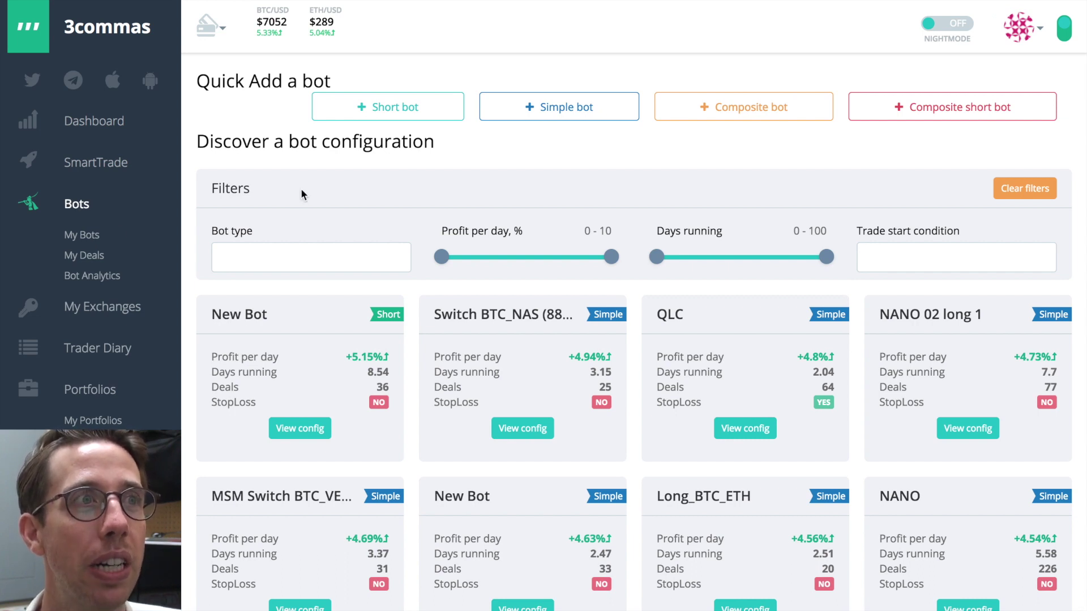
drag(210, 142, 432, 140)
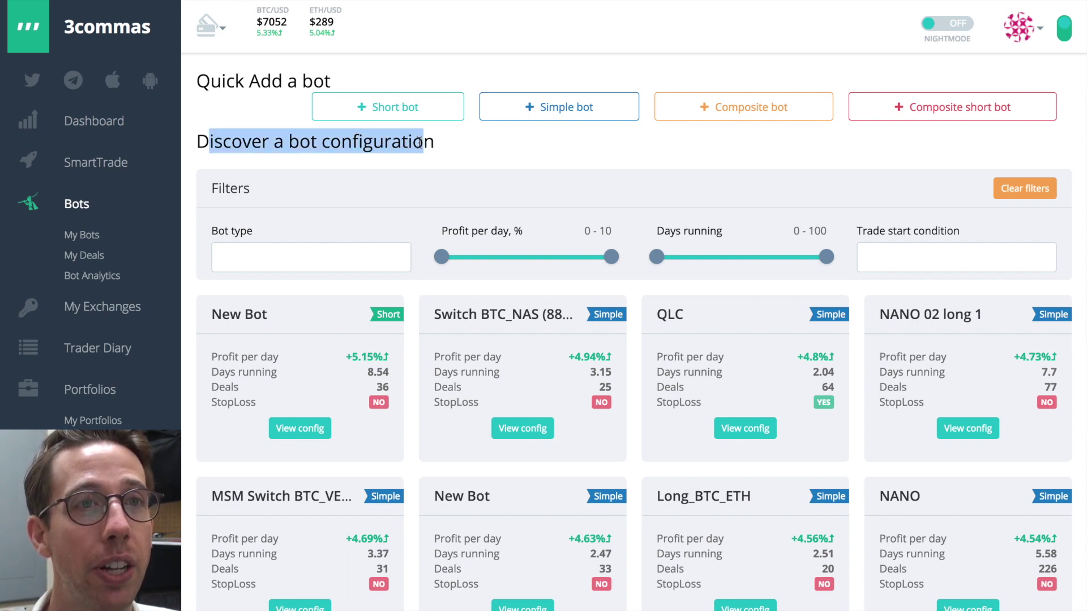
click(430, 142)
click(290, 258)
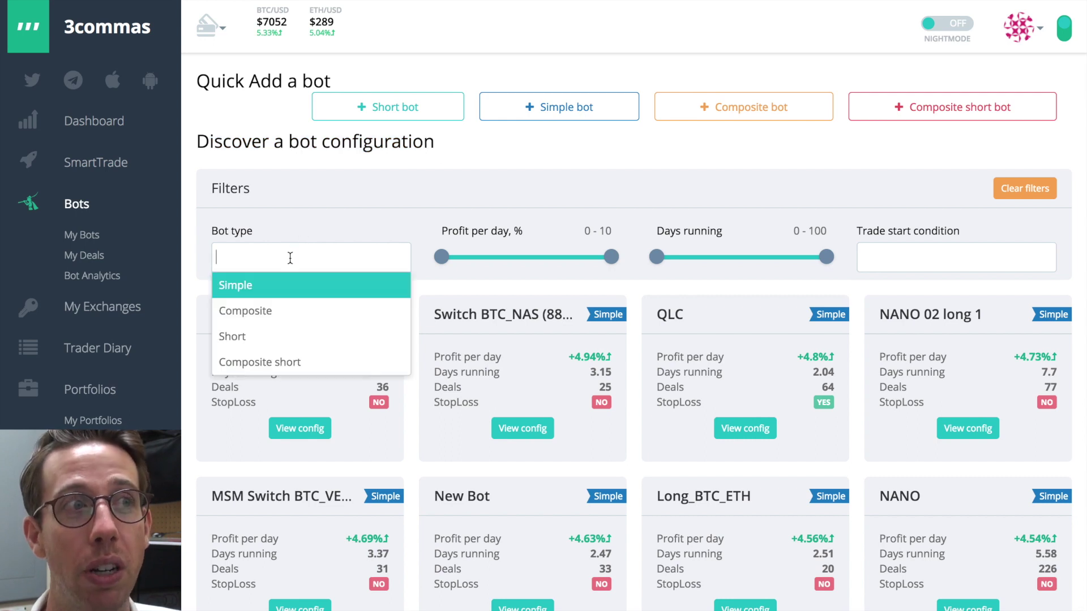
click(267, 284)
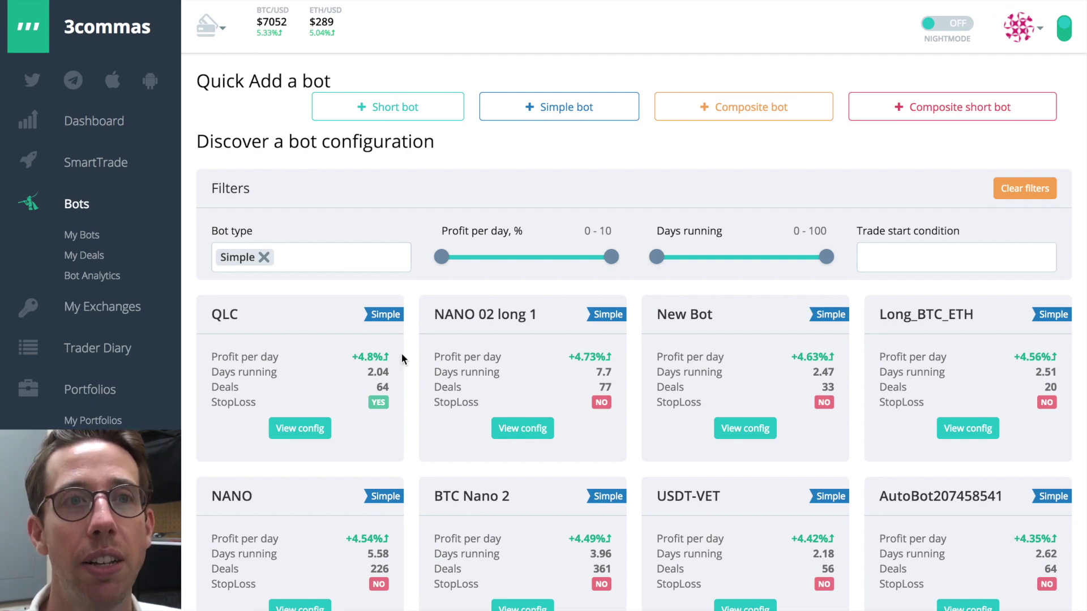
scroll(661, 378, down, 2)
scroll(661, 378, down, 7)
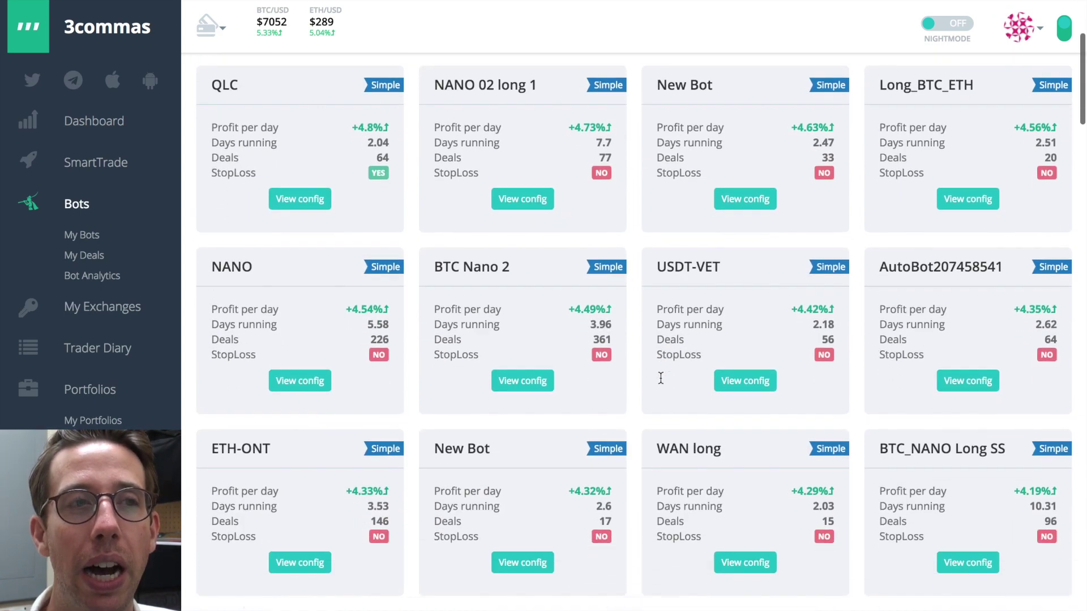
scroll(661, 378, down, 6)
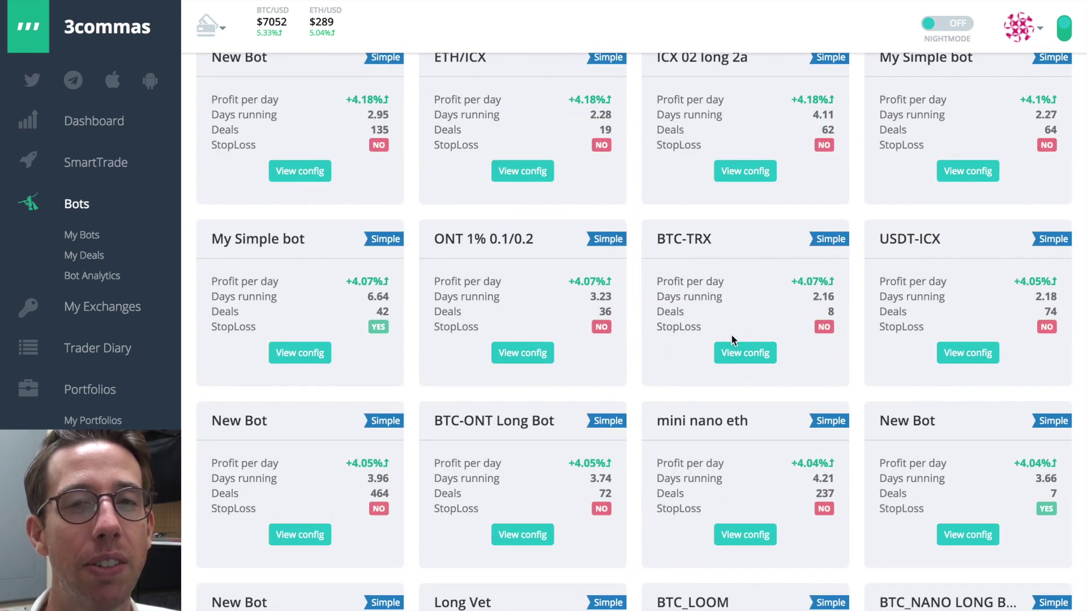
scroll(712, 338, down, 7)
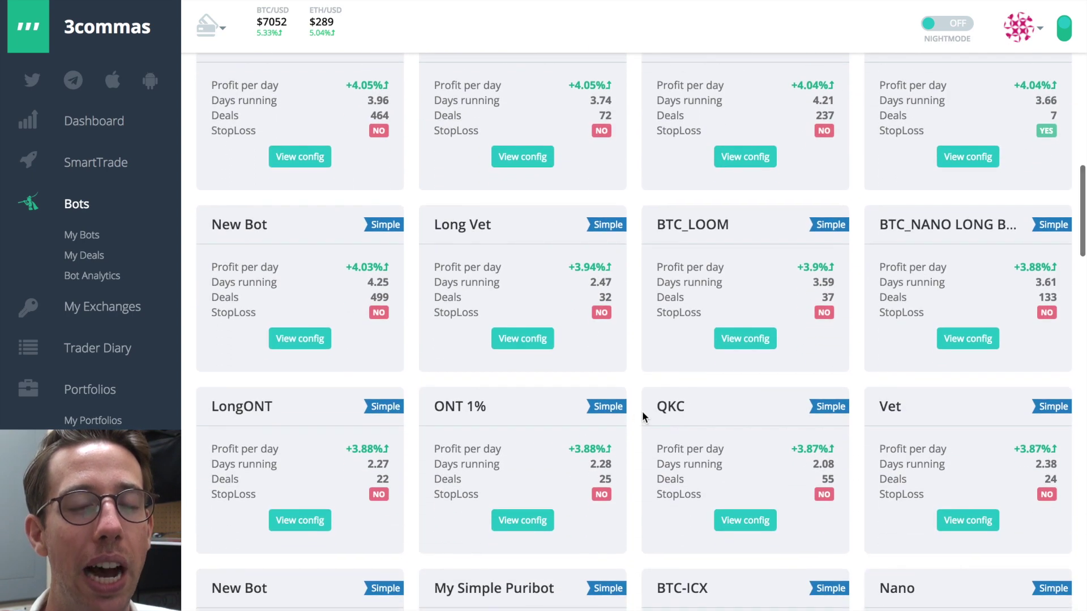
scroll(642, 413, down, 5)
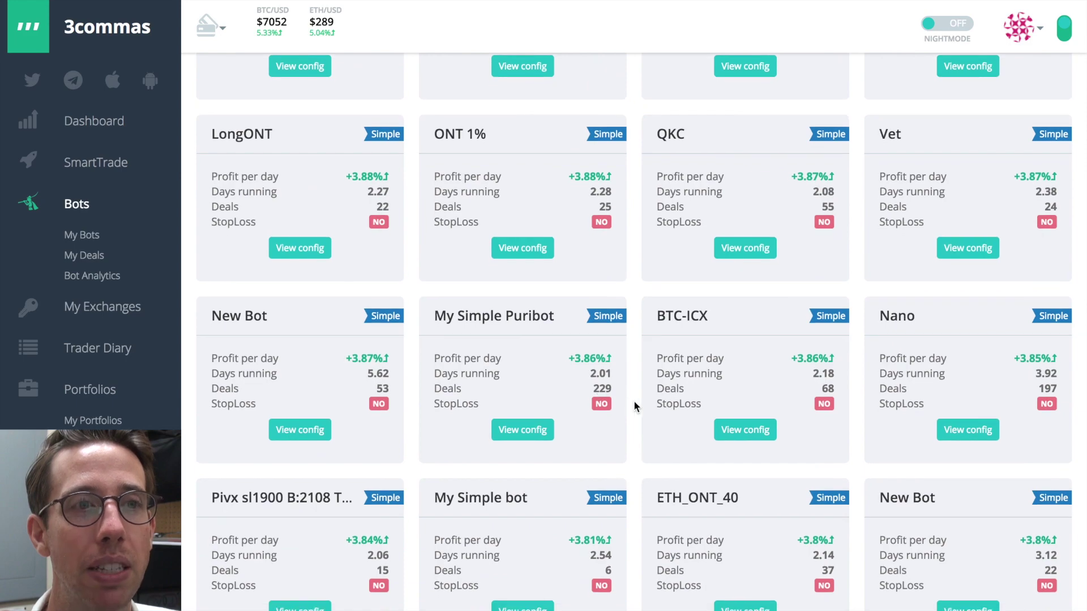
scroll(637, 403, up, 15)
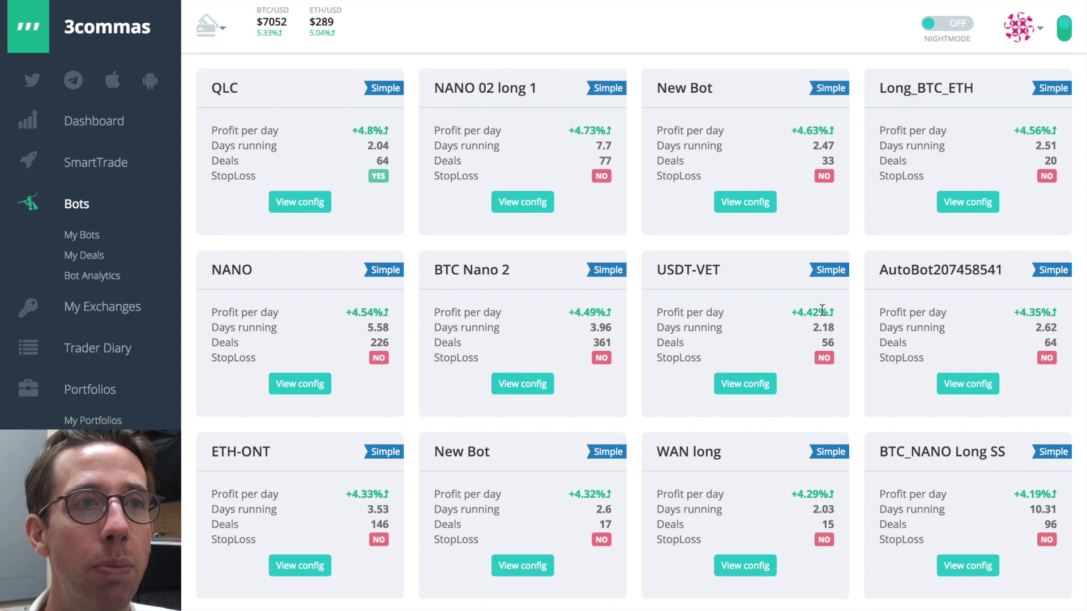
click(741, 387)
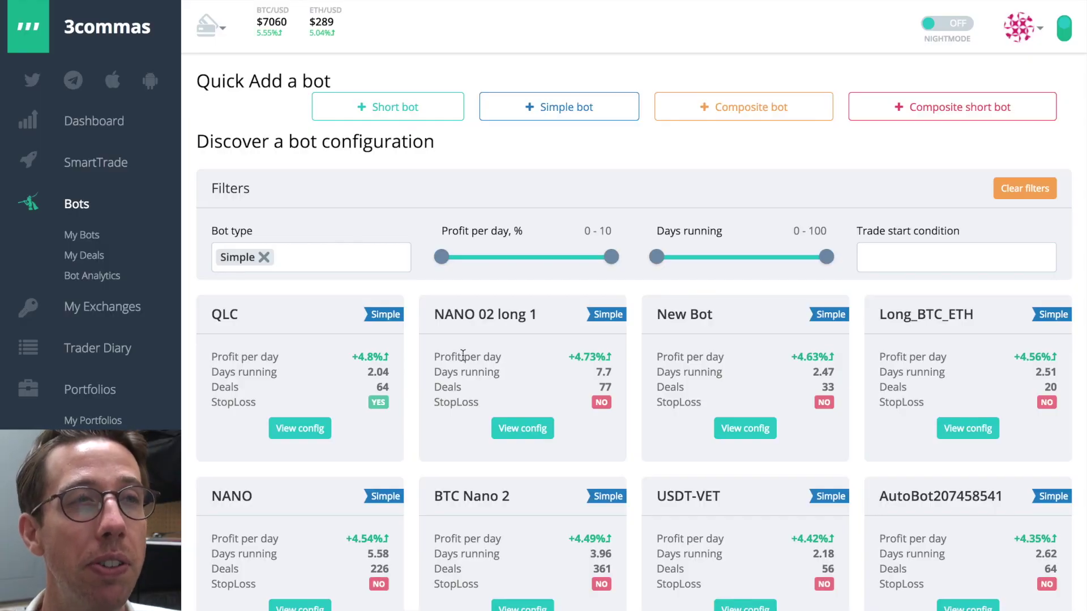
Narrow the Profit per day slider to the 2–4% range.
drag(441, 258, 476, 259)
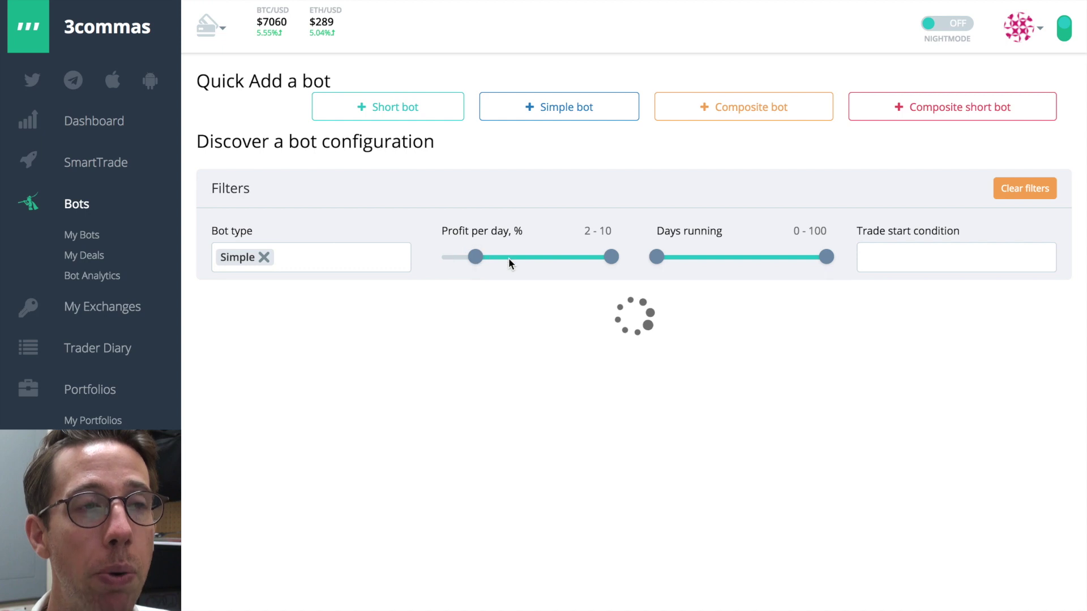
drag(611, 257, 635, 257)
drag(474, 258, 524, 258)
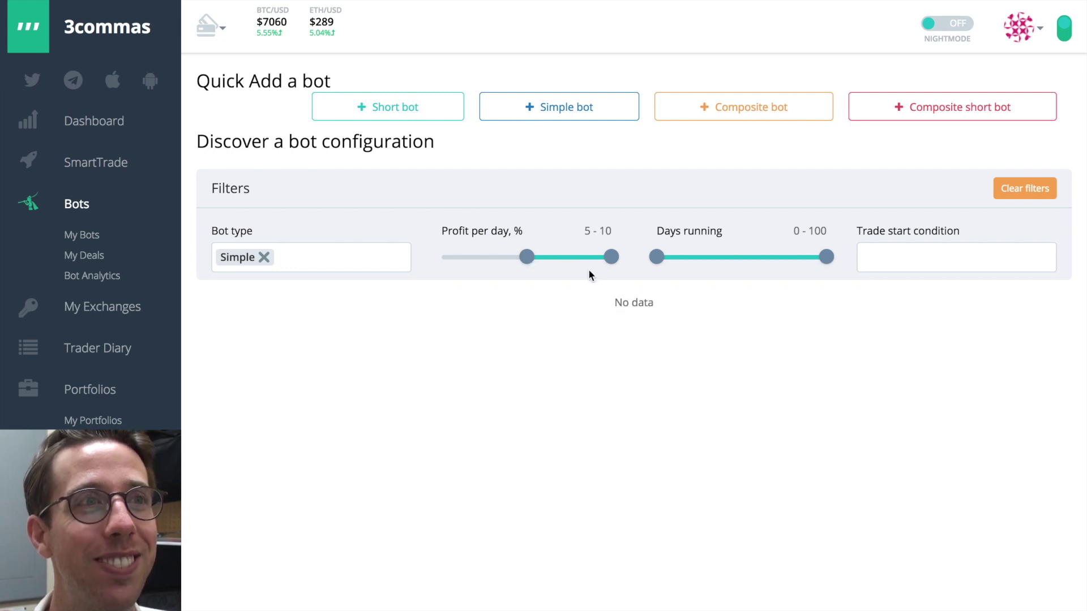
drag(527, 257, 498, 256)
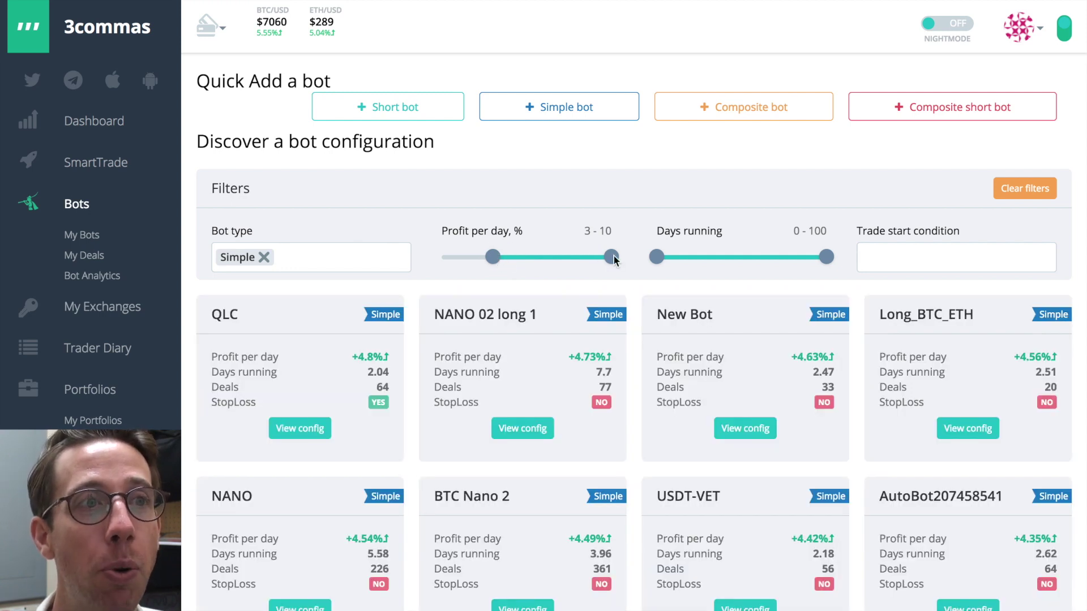
mouse_move(494, 259)
mouse_down()
mouse_move(461, 259)
mouse_move(475, 258)
mouse_up()
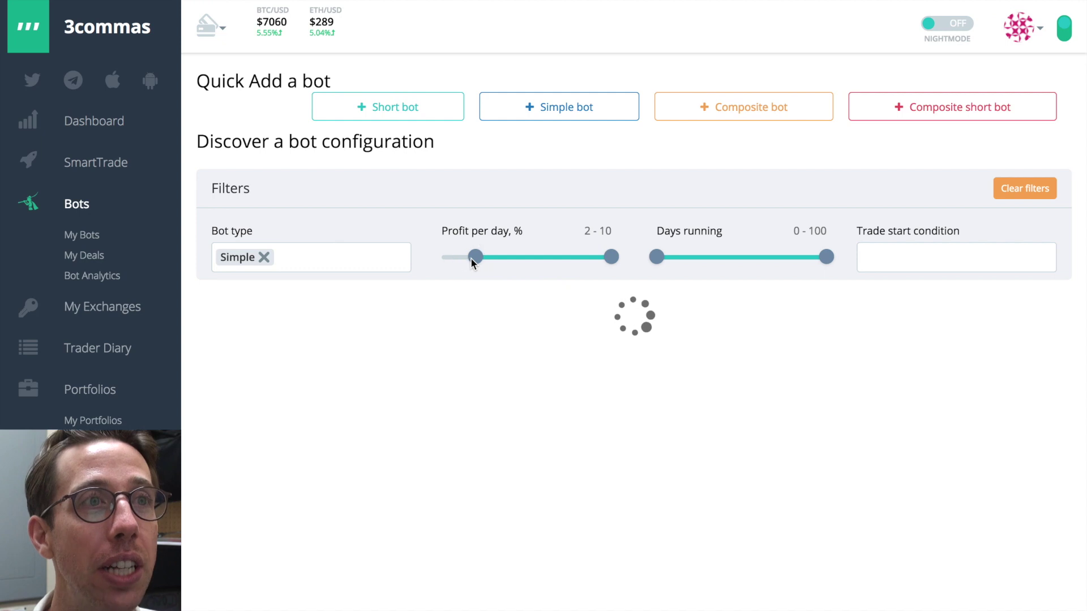
drag(611, 257, 509, 259)
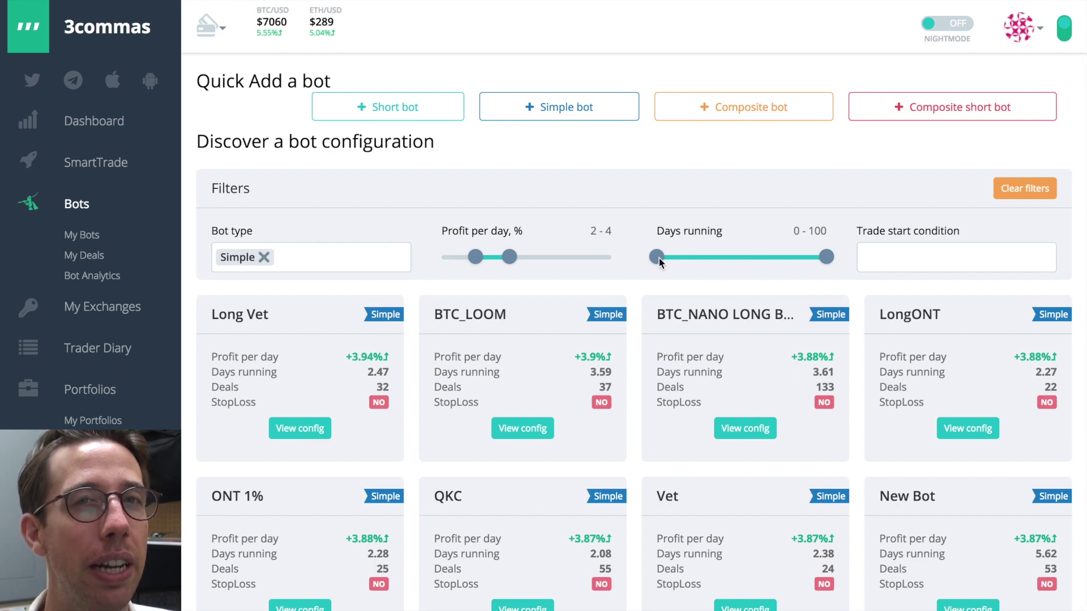
Require at least 14 days running, lower minimum profit to 0%, and browse the results.
drag(658, 258, 682, 264)
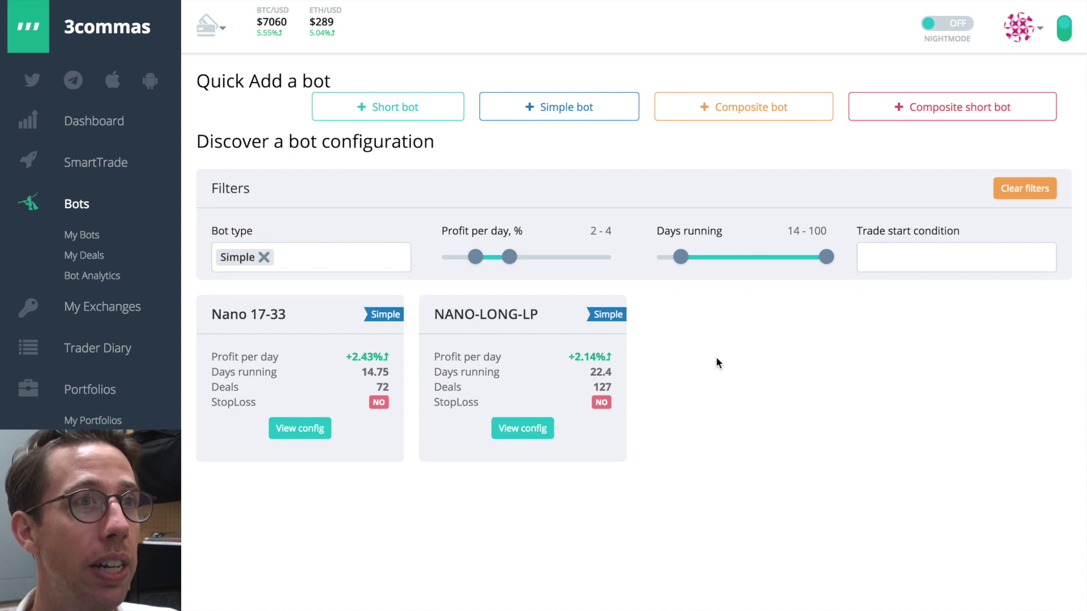
drag(475, 257, 442, 258)
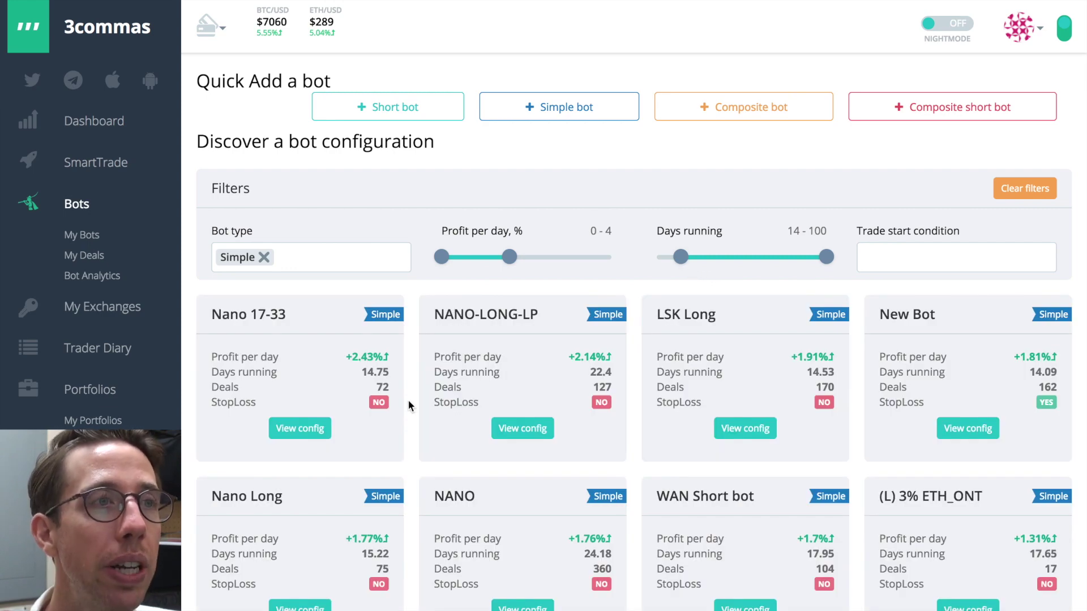
scroll(403, 401, down, 3)
scroll(400, 403, down, 8)
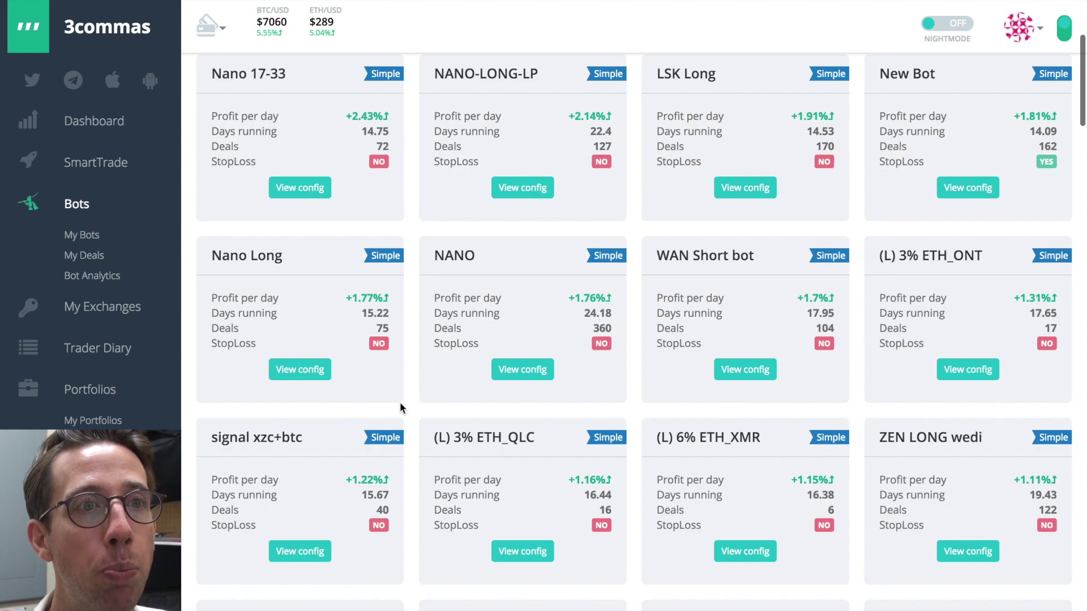
scroll(400, 406, down, 20)
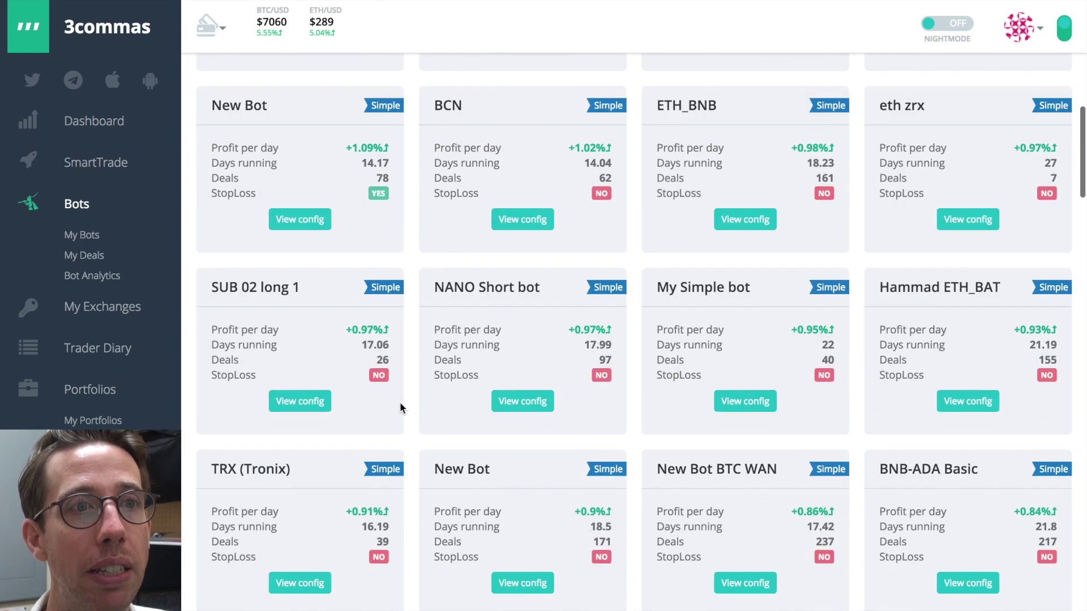
scroll(400, 406, down, 10)
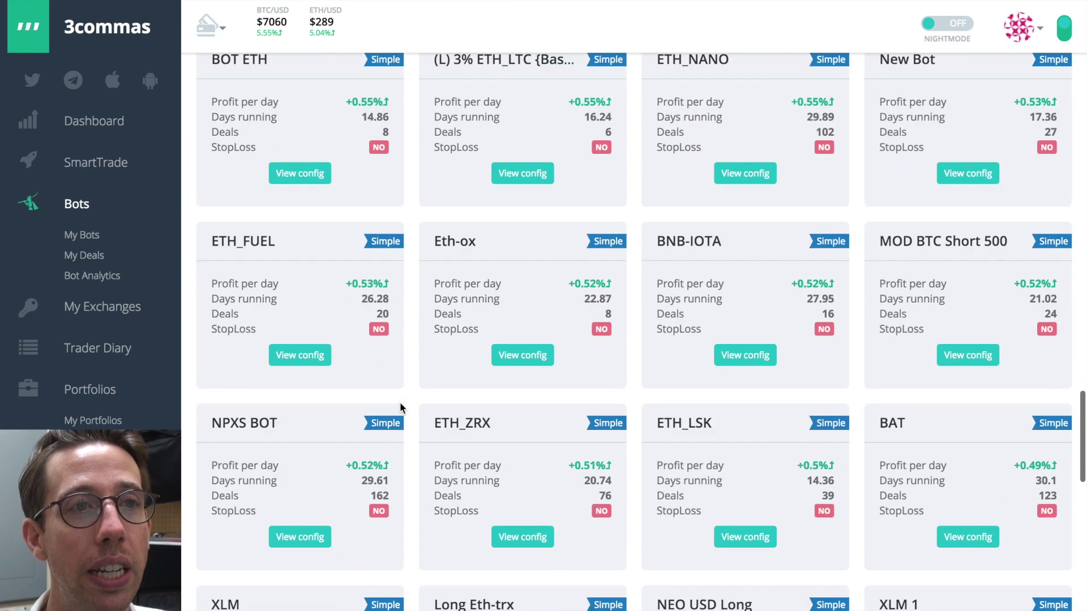
Replace the Simple bot type filter with Composite and browse the resulting bots.
scroll(399, 401, up, 20)
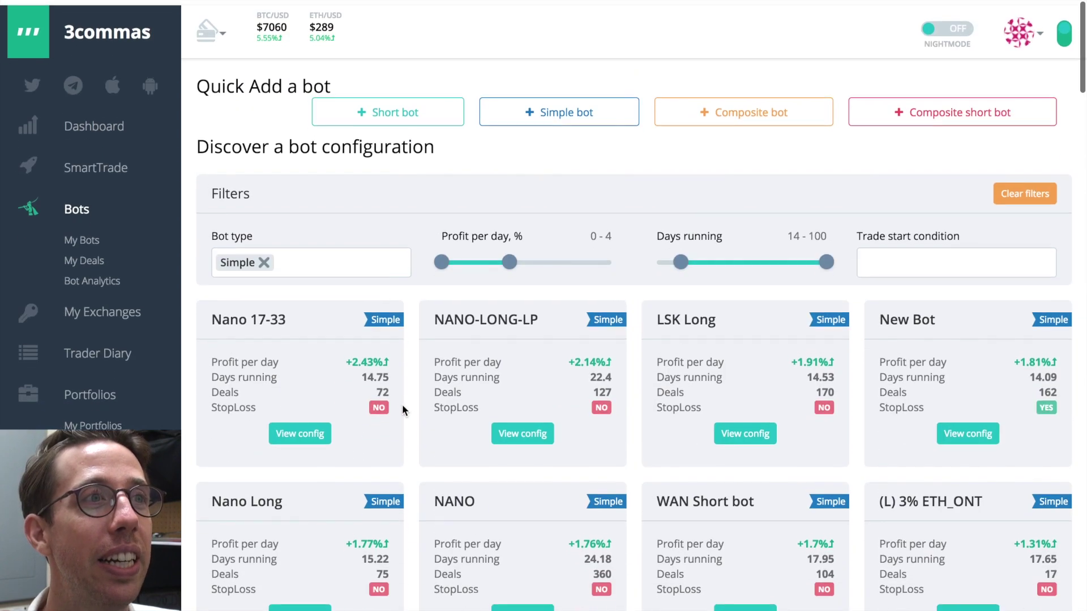
click(265, 256)
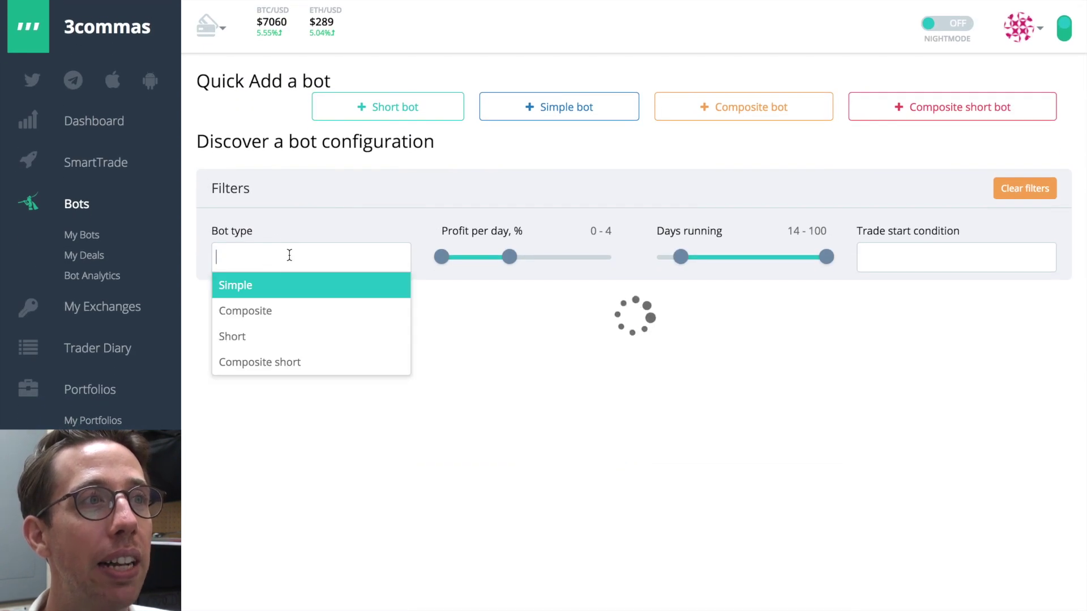
click(270, 313)
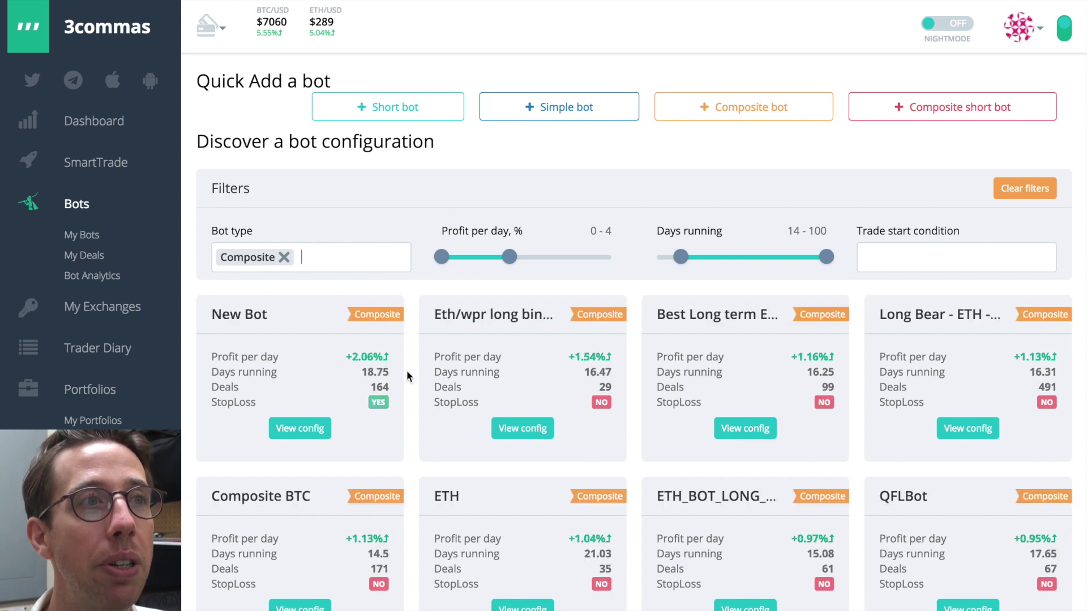
scroll(407, 370, down, 1)
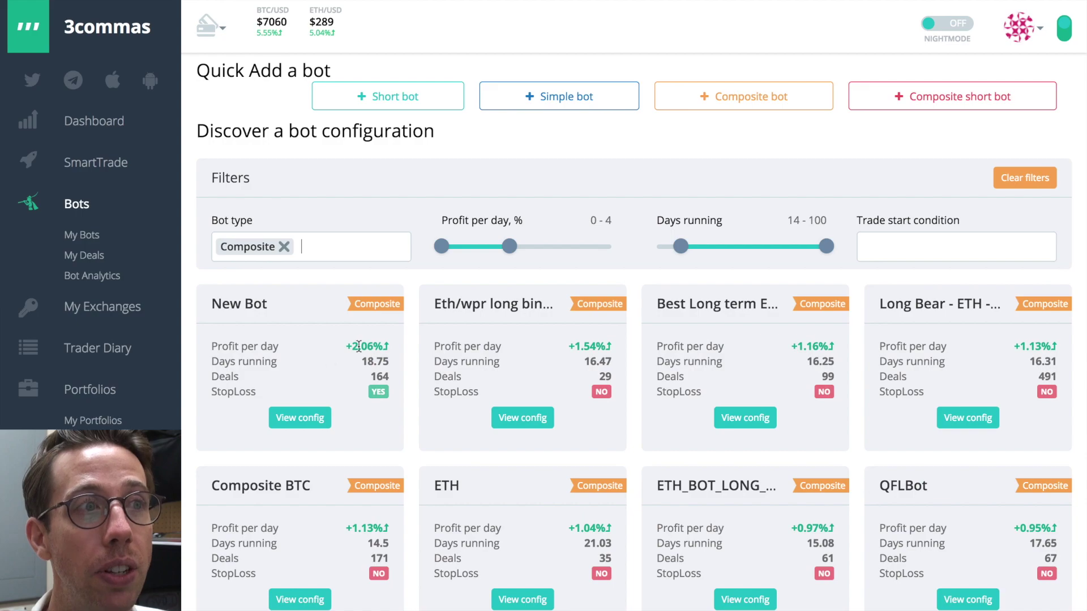
scroll(417, 449, down, 10)
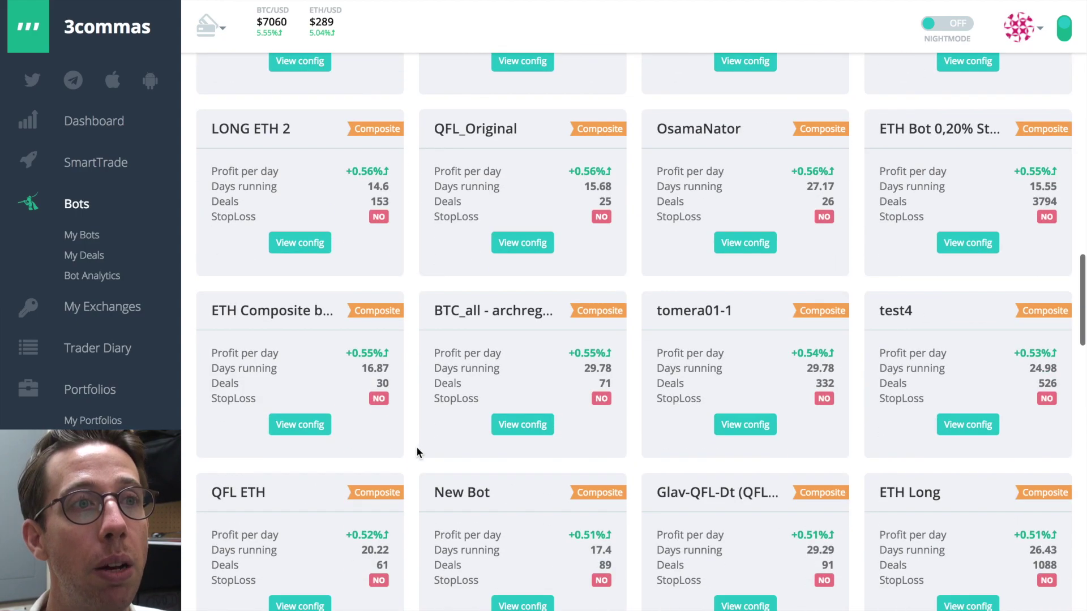
scroll(417, 452, down, 15)
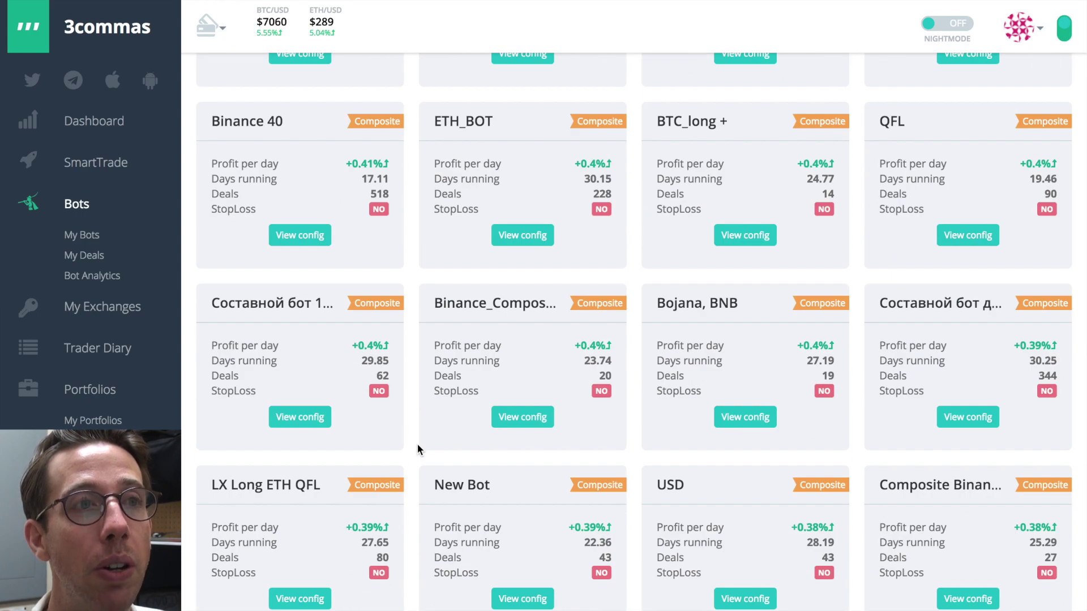
scroll(418, 448, up, 20)
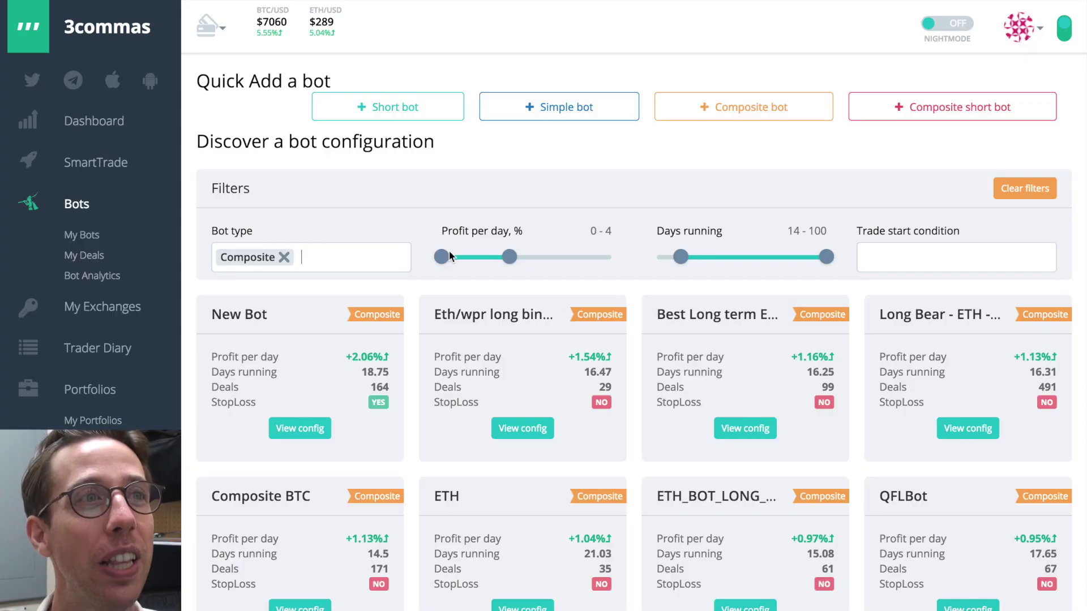
Filter to Composite short bots at 3–7% daily profit with minimum days running back at 0.
click(285, 258)
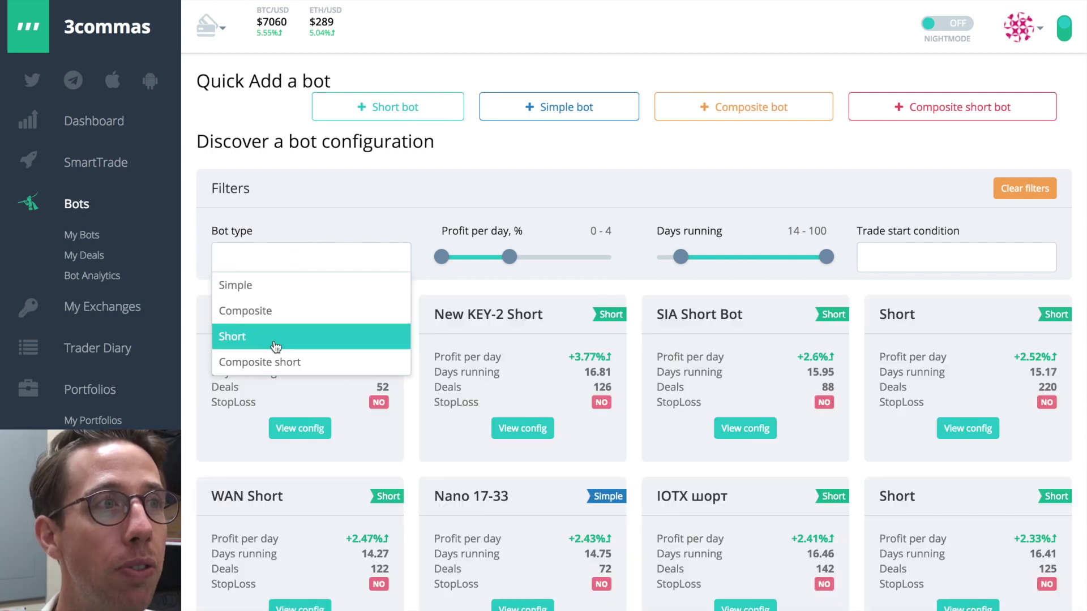
click(283, 361)
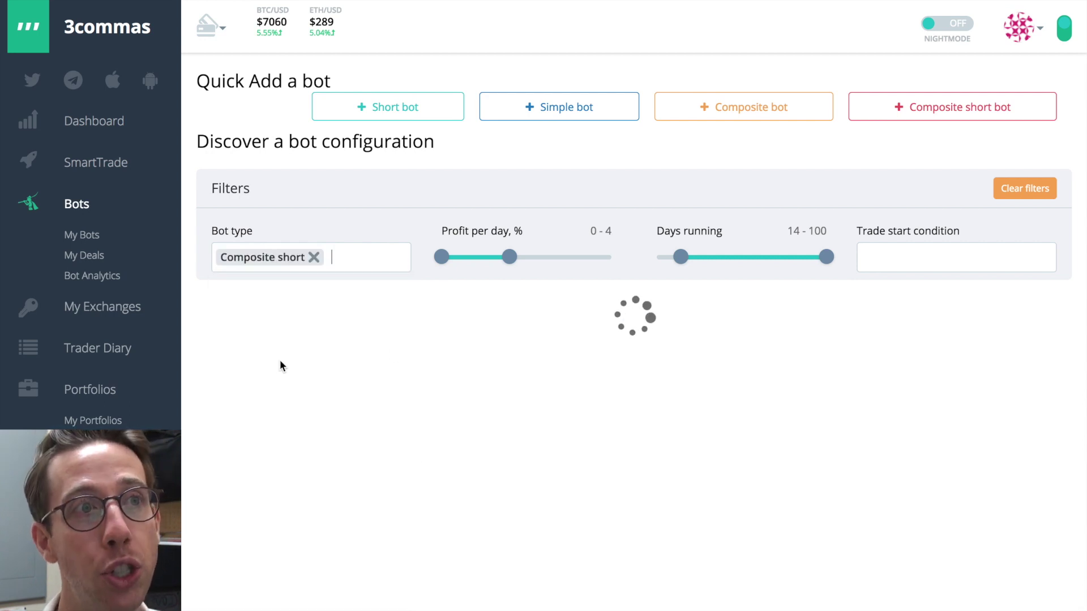
drag(442, 258, 555, 259)
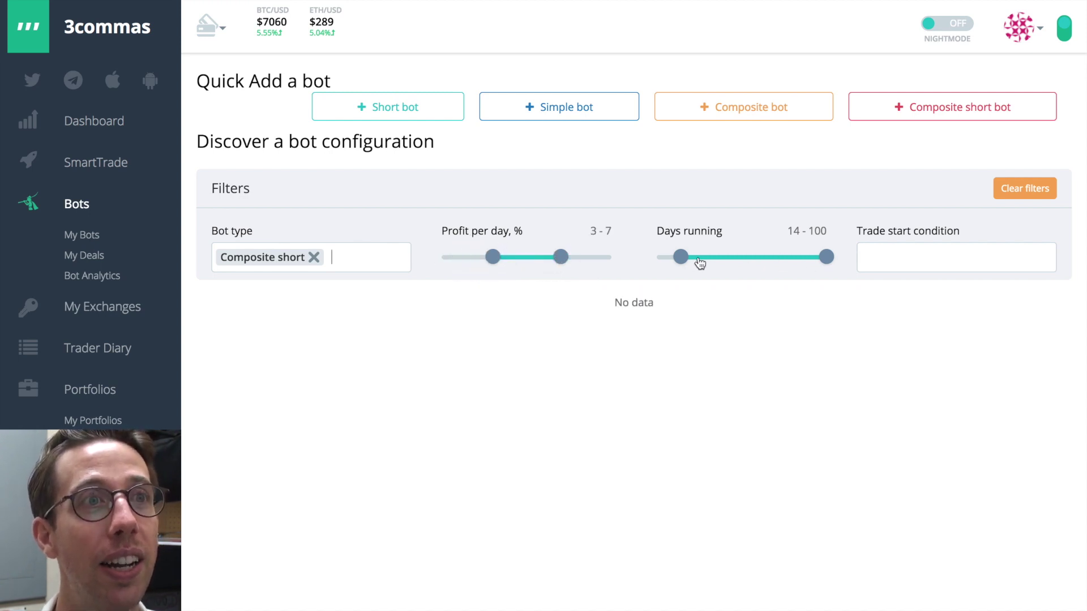
mouse_move(680, 258)
mouse_down()
mouse_move(657, 260)
mouse_move(669, 260)
mouse_up()
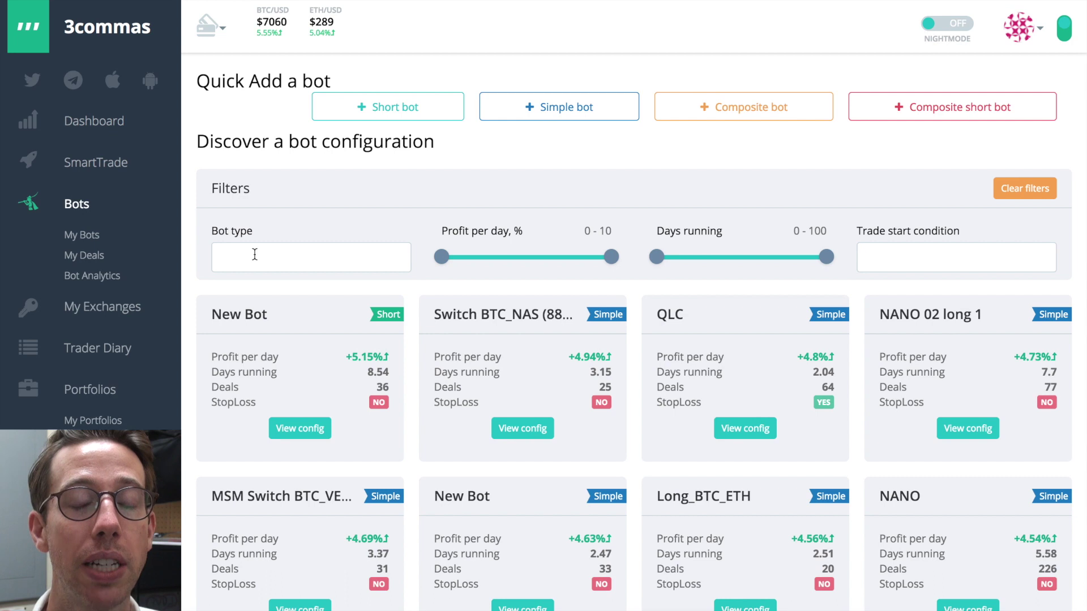
click(917, 257)
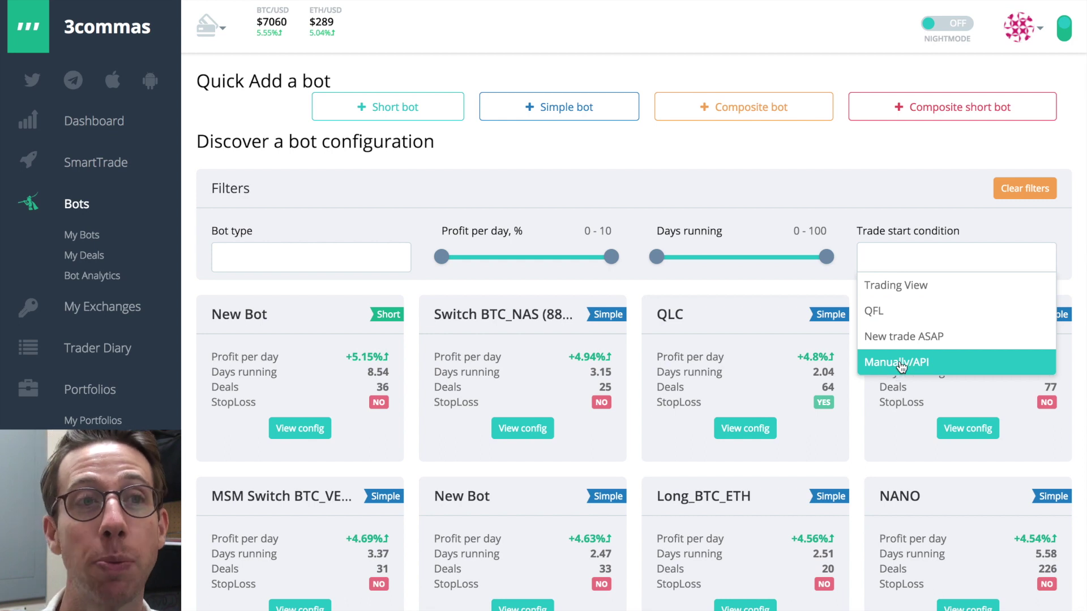
click(897, 335)
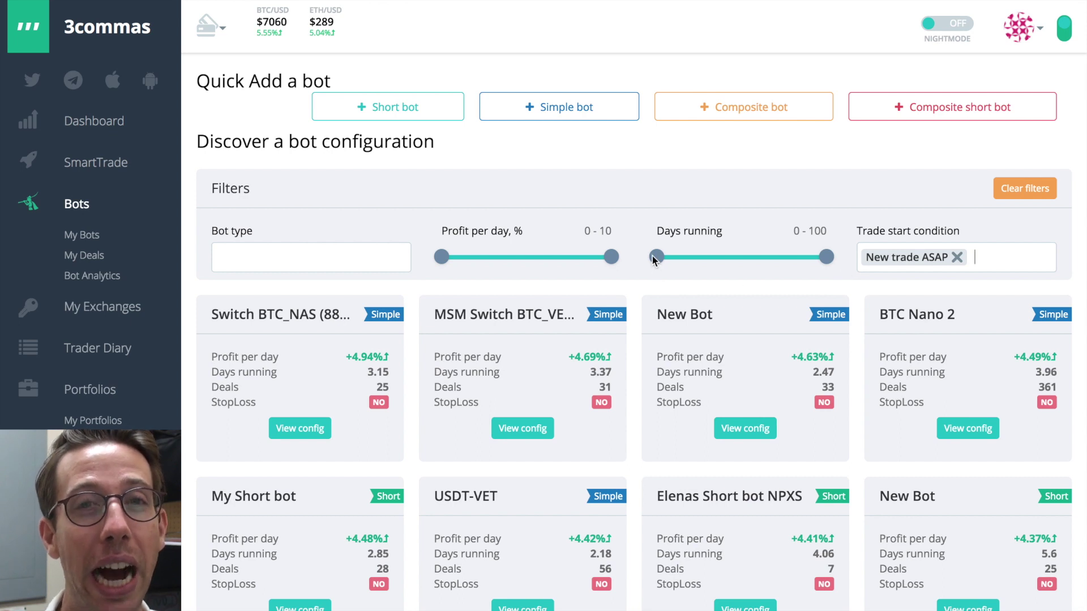
drag(653, 258, 682, 260)
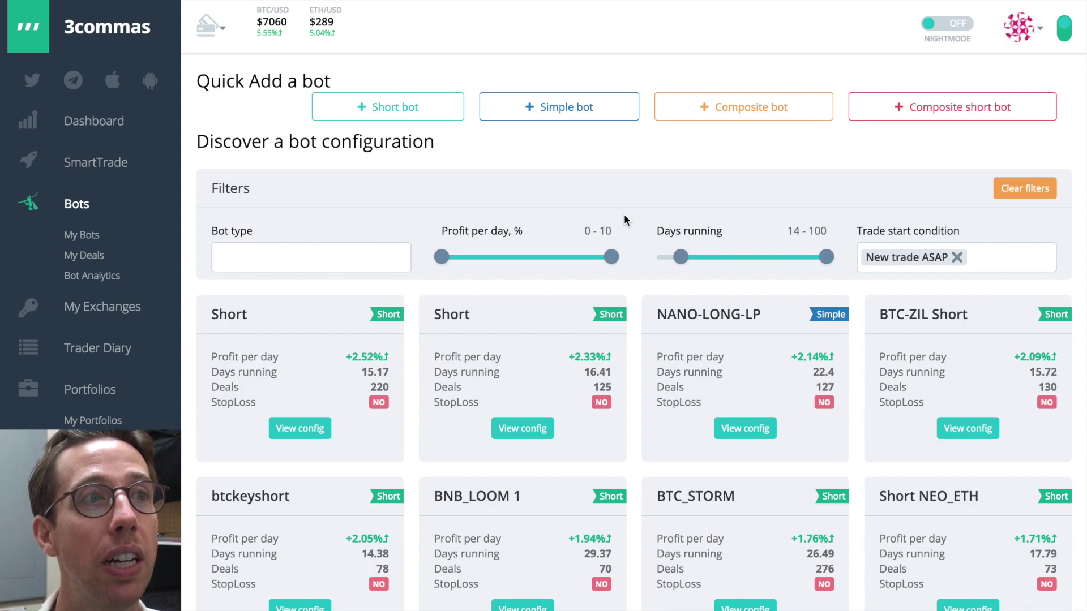
scroll(609, 385, down, 20)
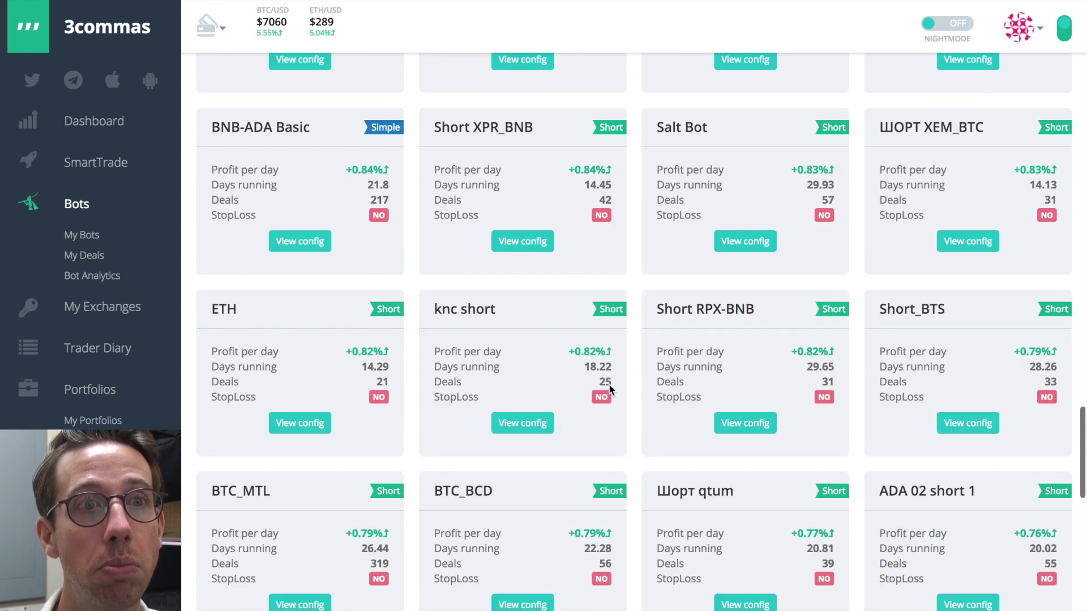
scroll(609, 385, up, 20)
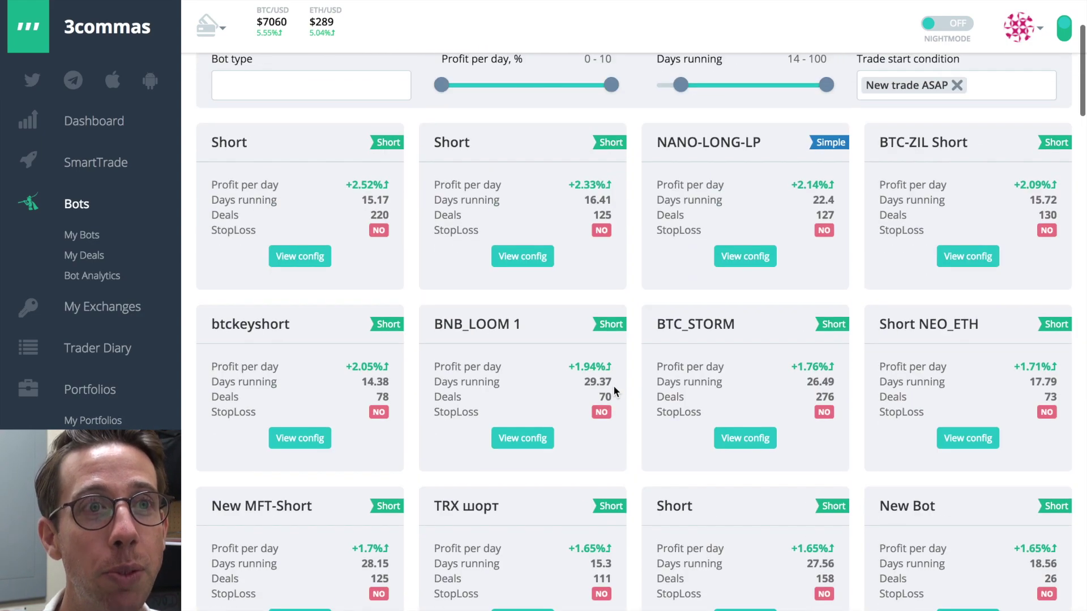
scroll(613, 391, up, 3)
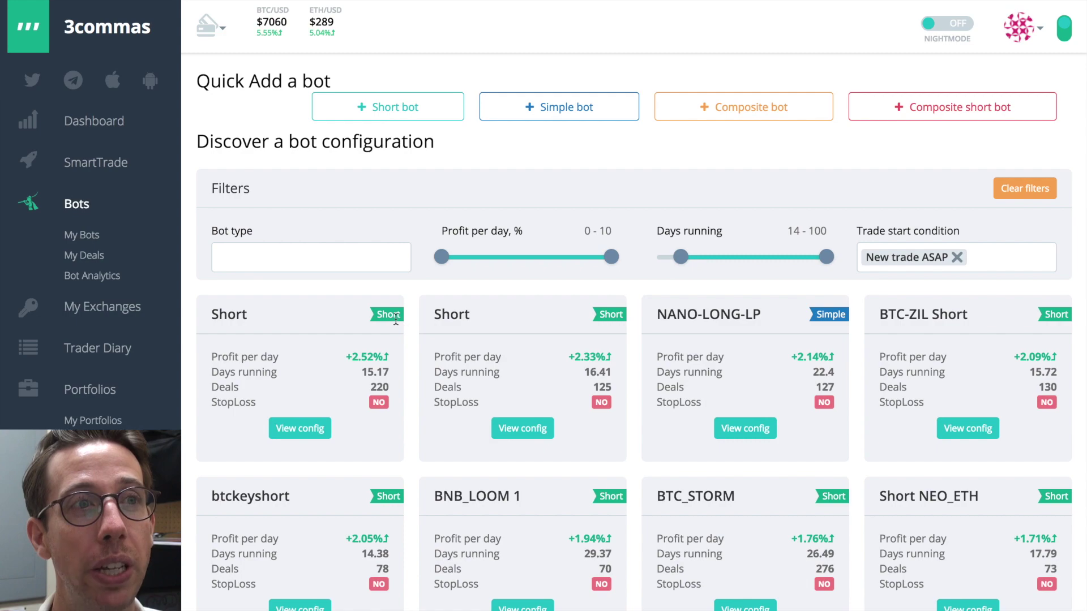
scroll(655, 526, down, 14)
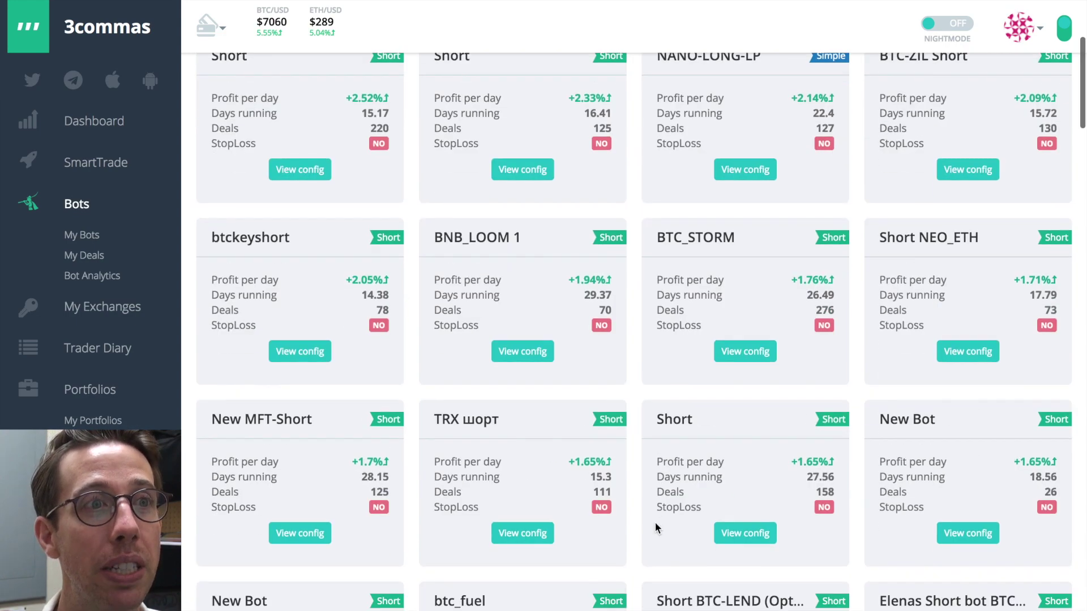
scroll(654, 522, down, 14)
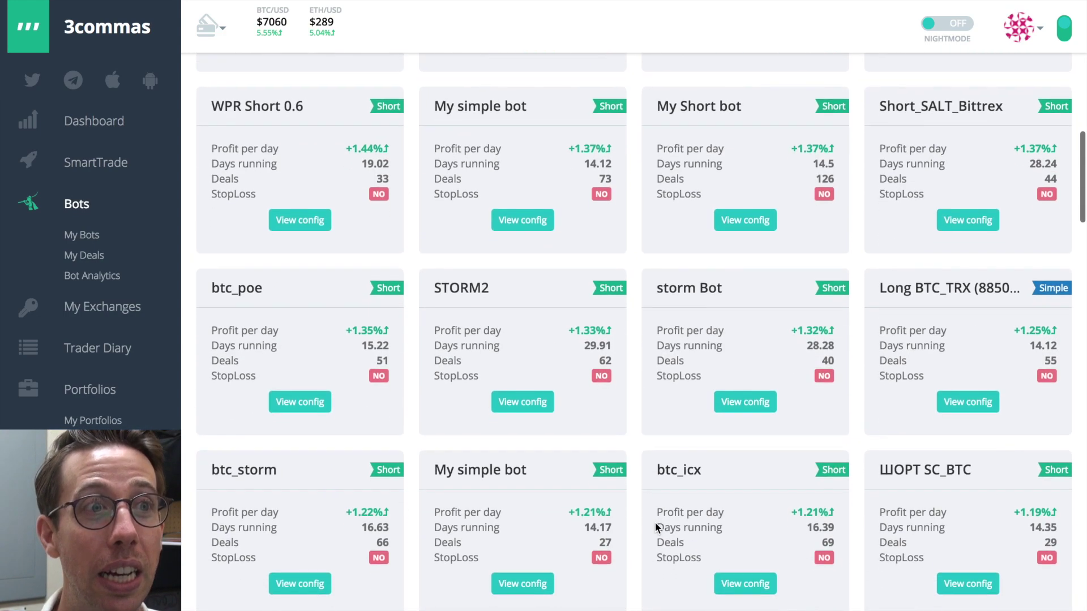
scroll(653, 521, down, 17)
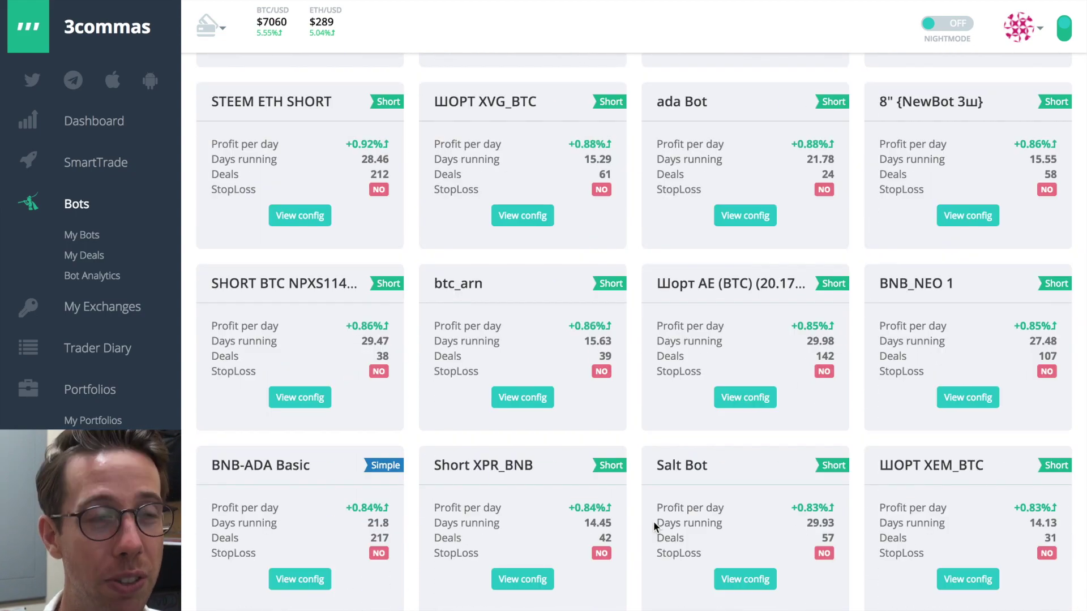
scroll(650, 521, up, 15)
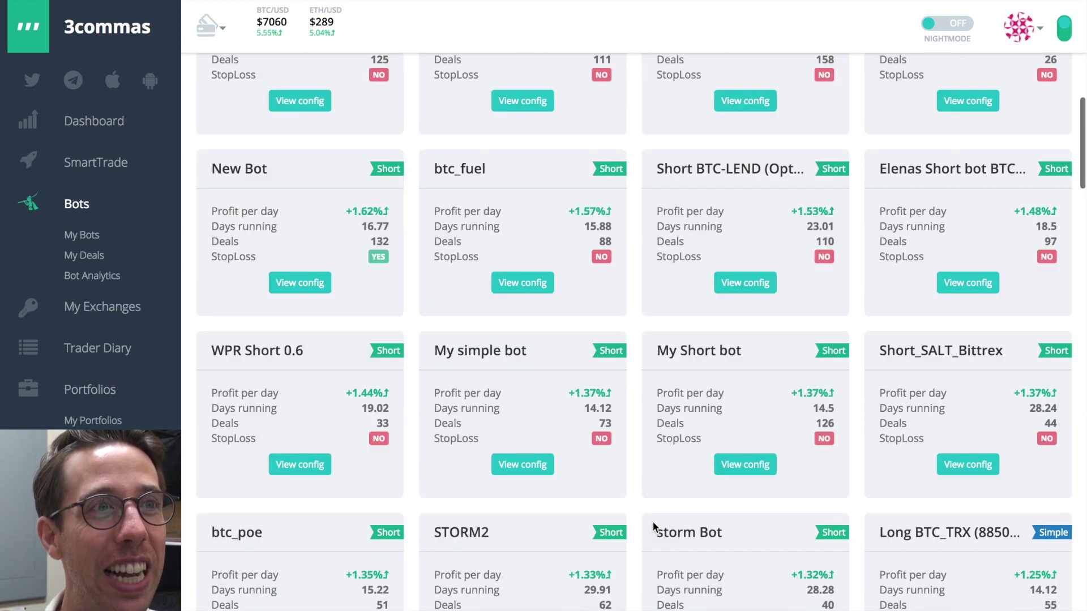
scroll(597, 416, up, 8)
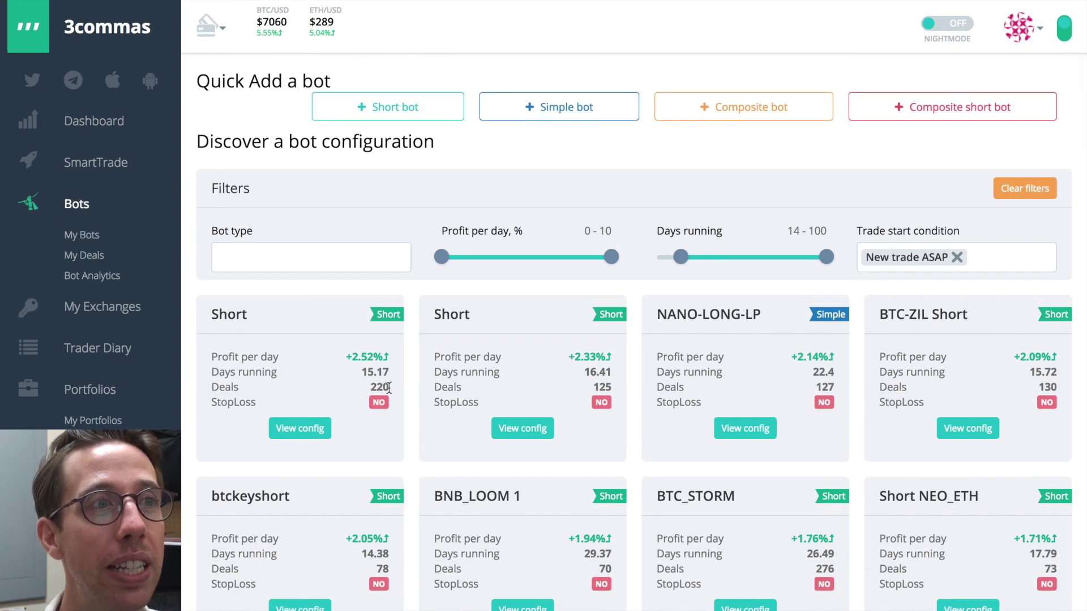
drag(389, 386, 371, 391)
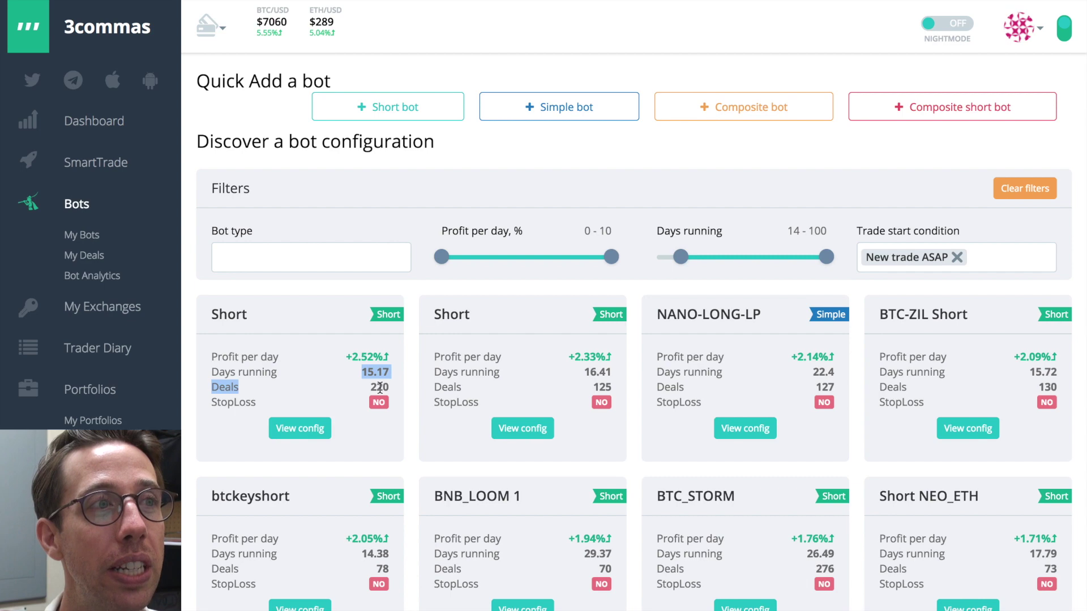
click(379, 388)
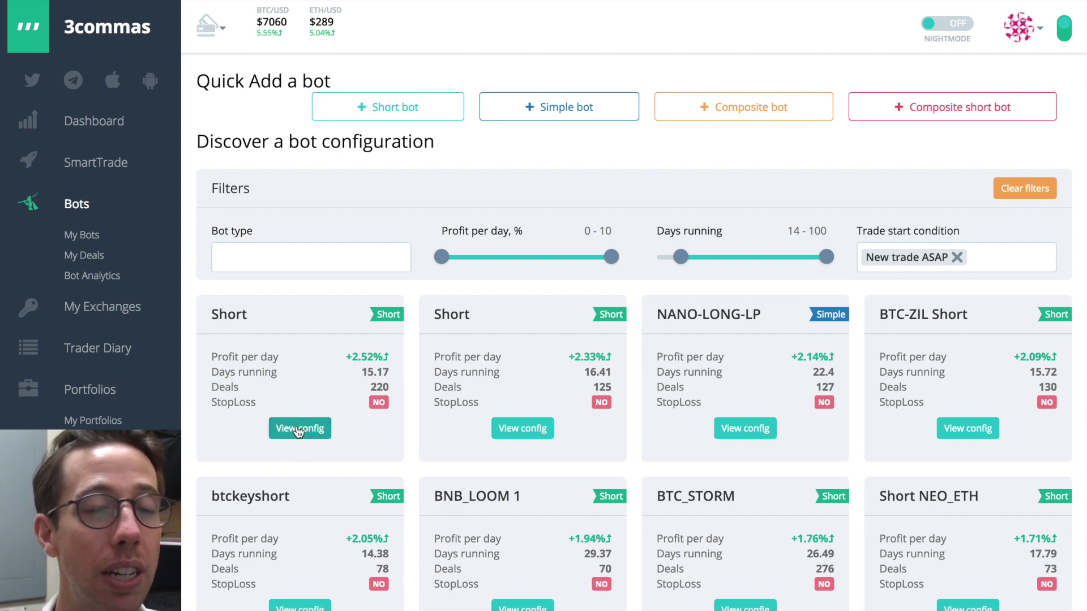
click(298, 431)
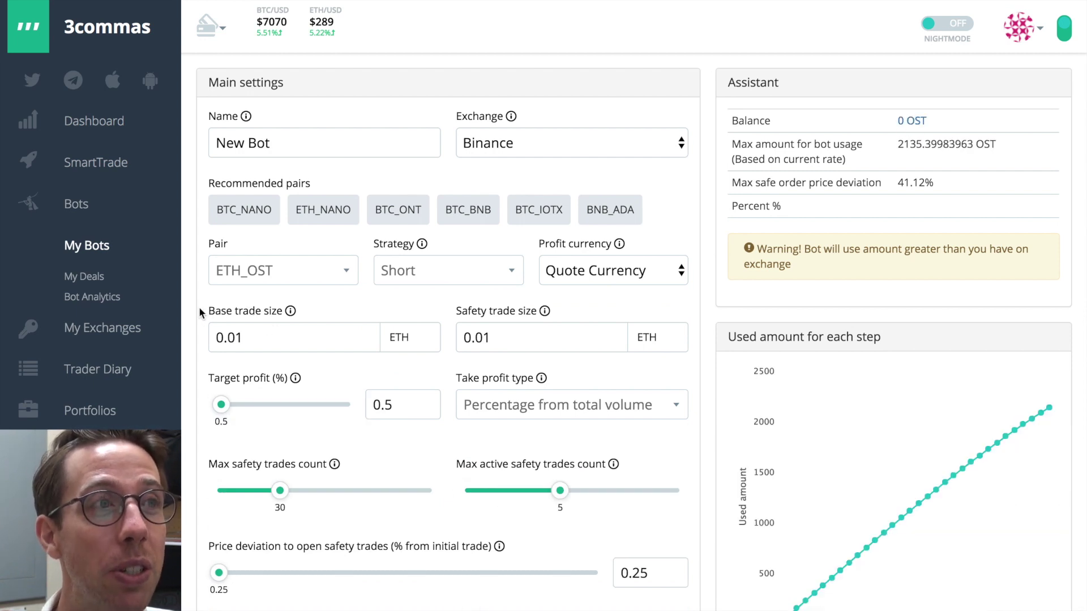
scroll(208, 308, down, 2)
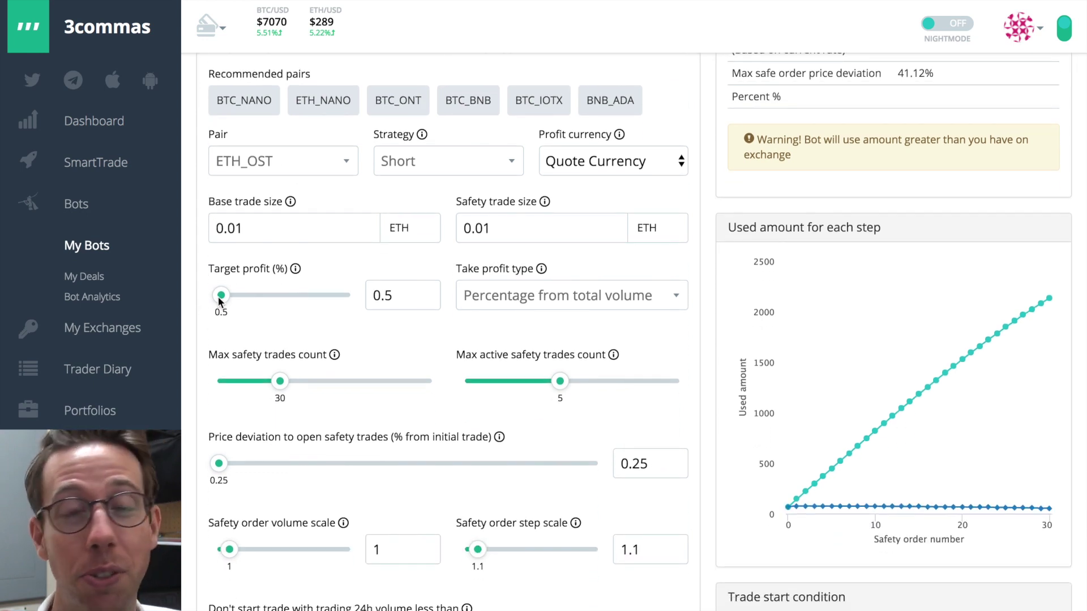
scroll(196, 348, down, 1)
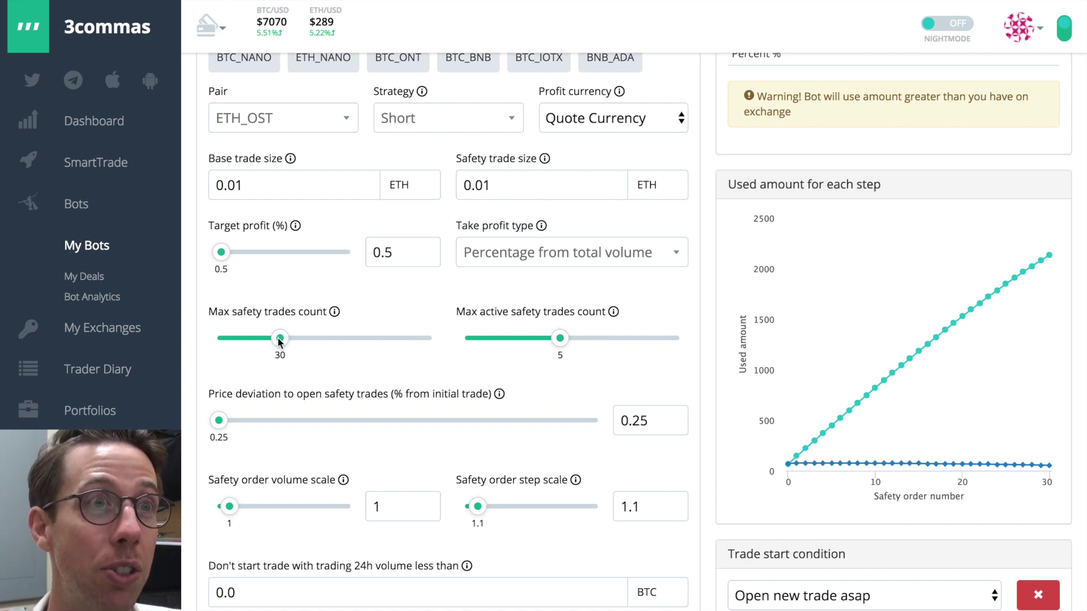
scroll(370, 377, down, 3)
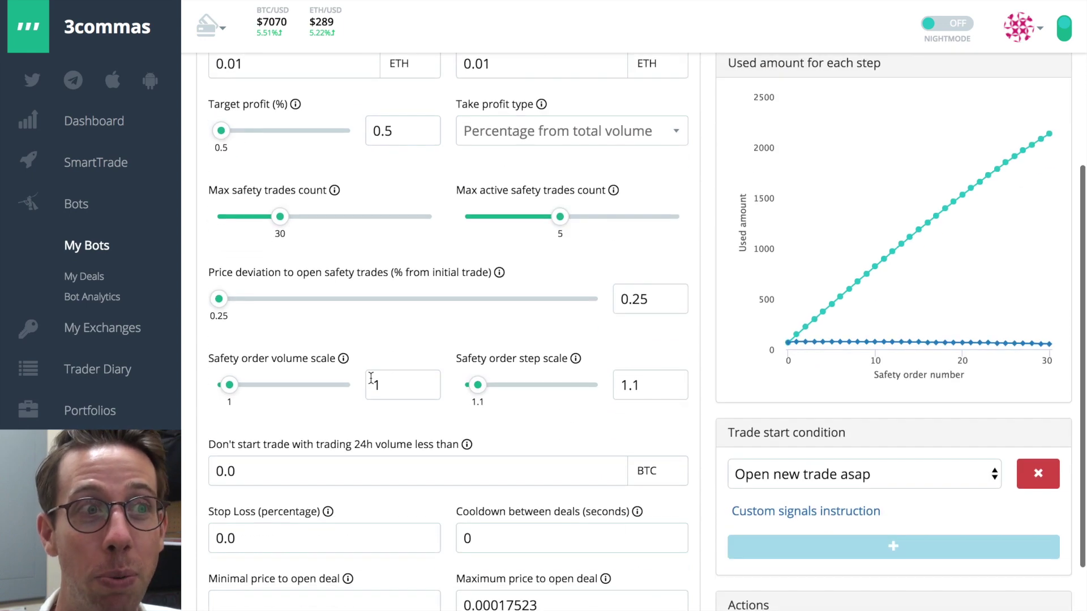
scroll(371, 379, up, 6)
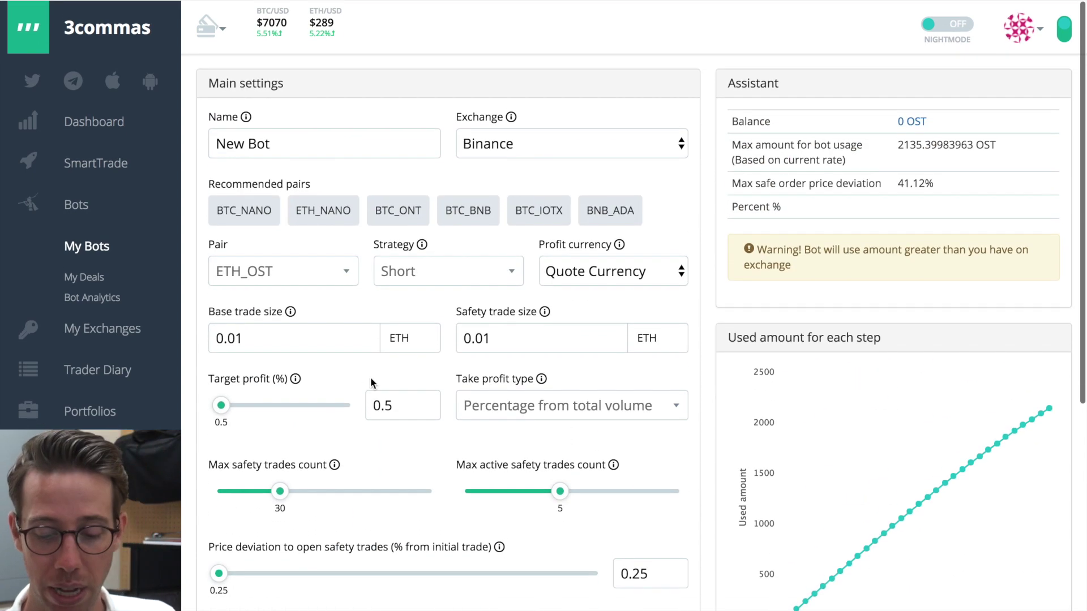
scroll(370, 377, down, 7)
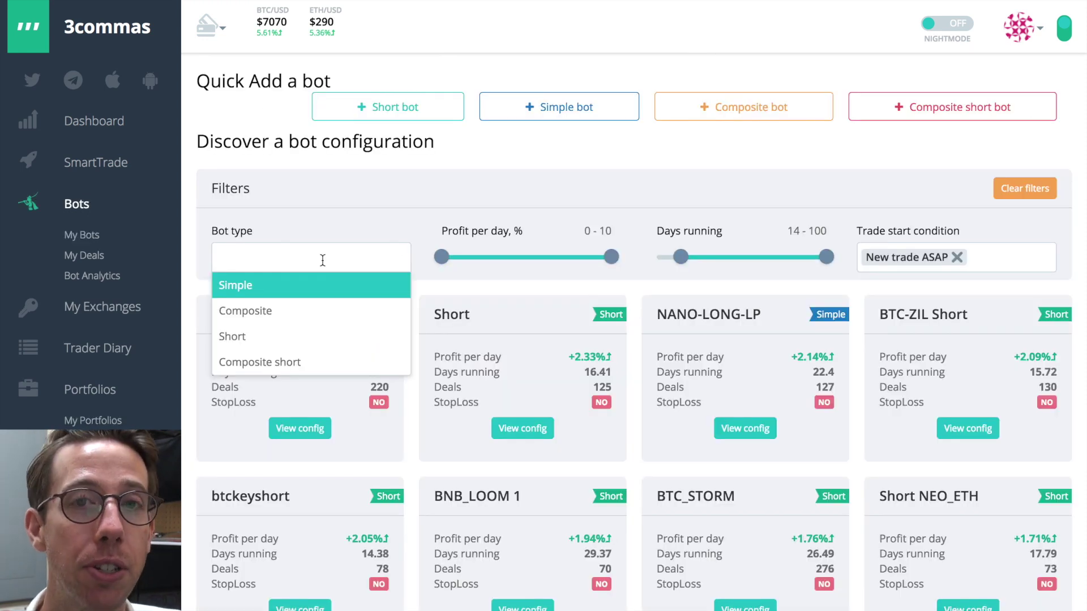
Filter to Composite bots with a Trading View start condition instead of New trade ASAP.
click(323, 260)
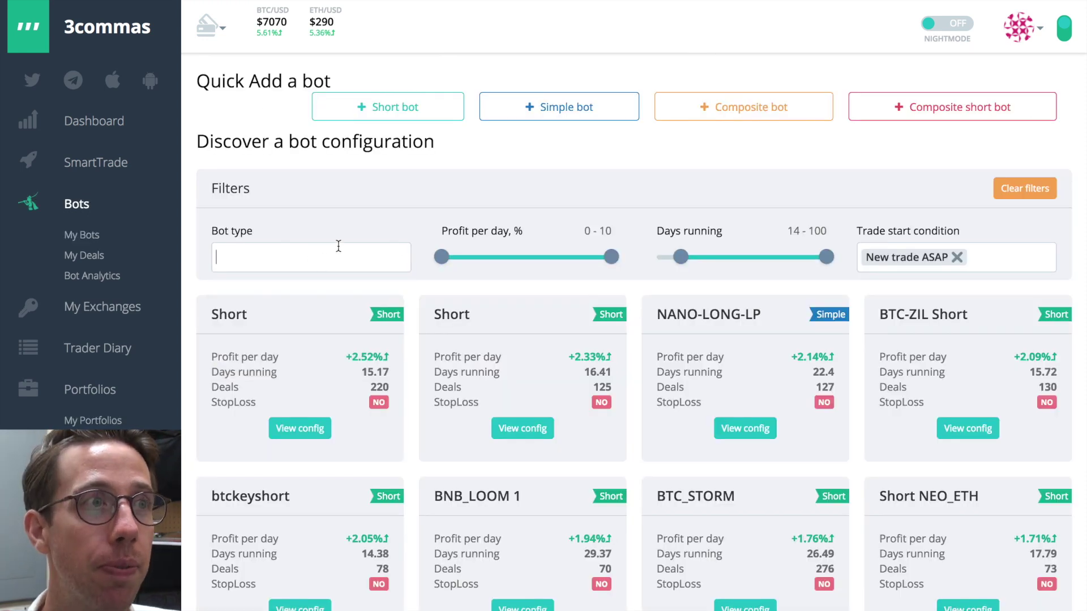
click(327, 259)
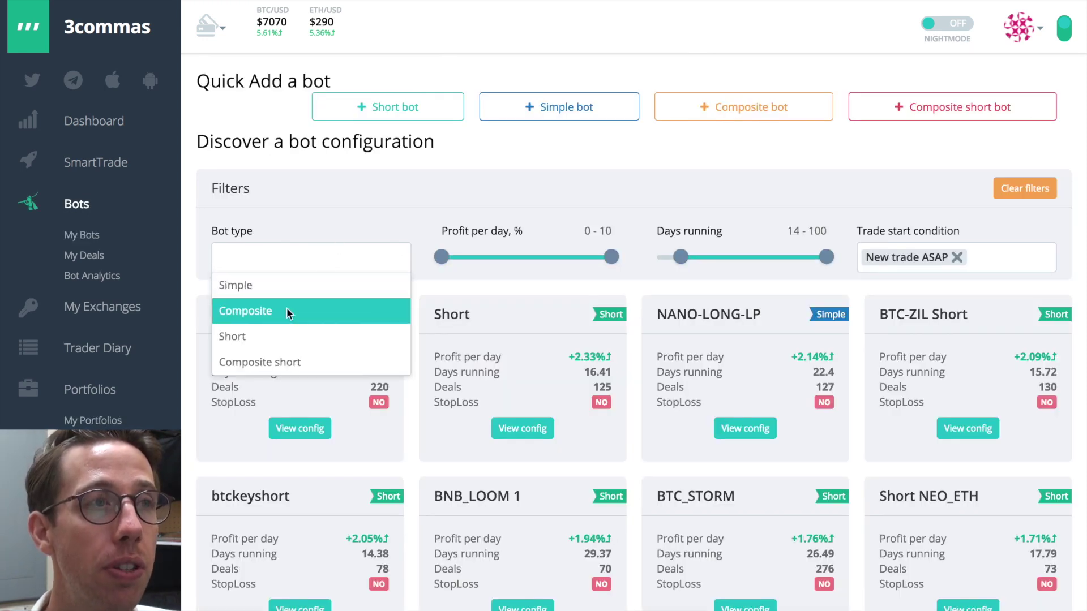
click(286, 310)
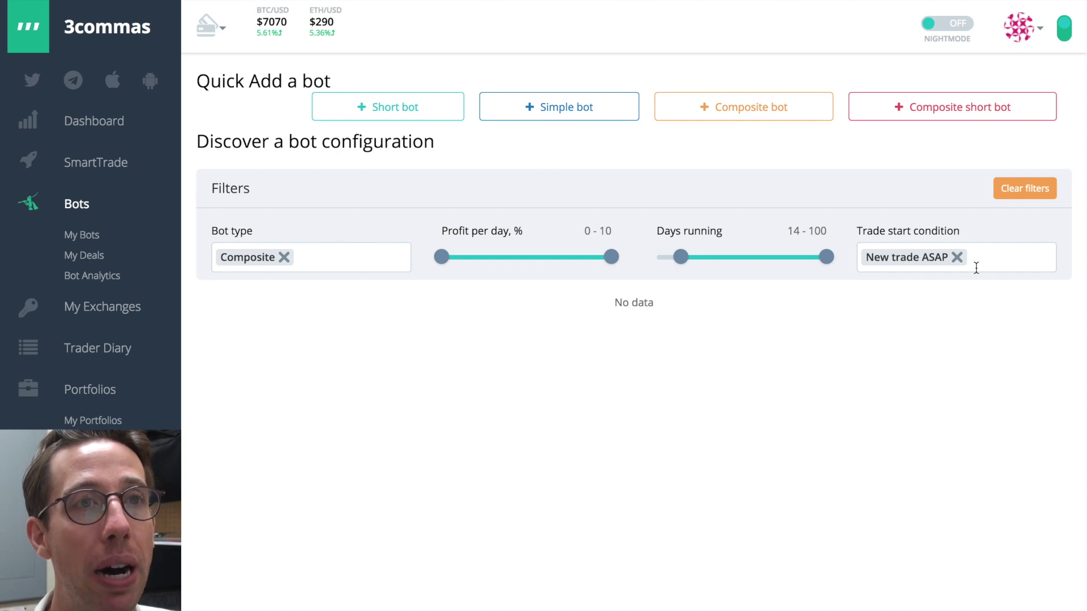
click(956, 257)
click(913, 292)
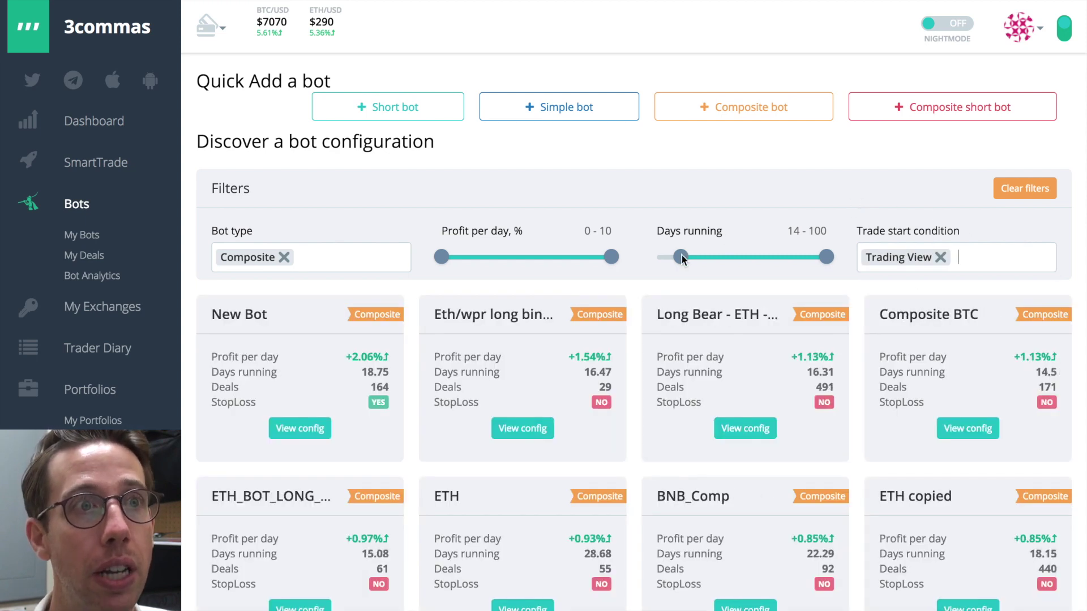
Limit days running to 7–14 and profit to at least 1%, then open Long BOT's configuration.
drag(682, 258, 669, 260)
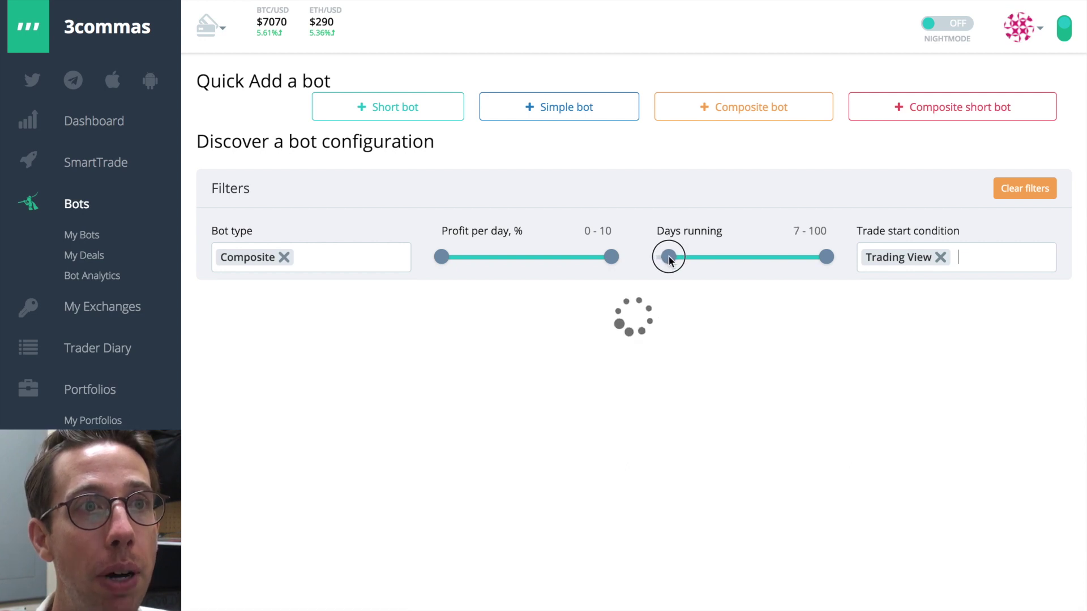
drag(826, 257, 679, 265)
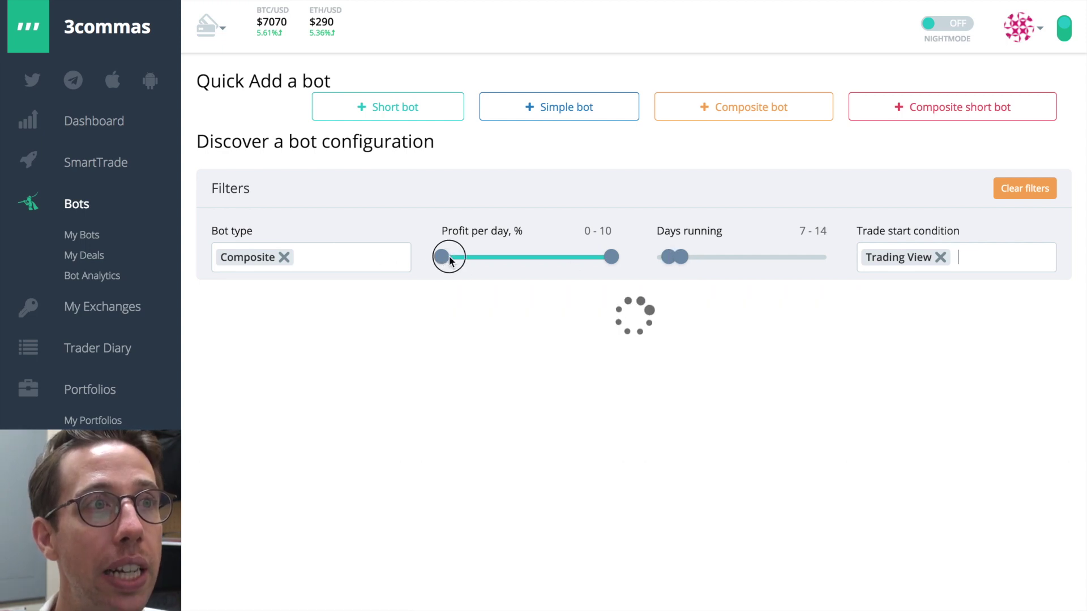
drag(450, 260, 453, 261)
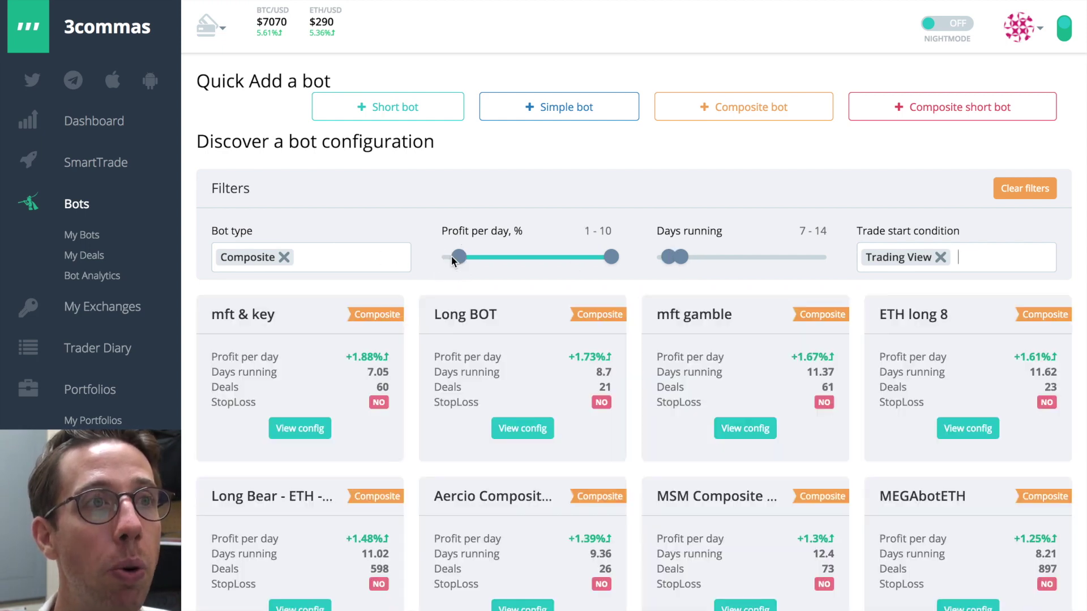
scroll(404, 300, down, 2)
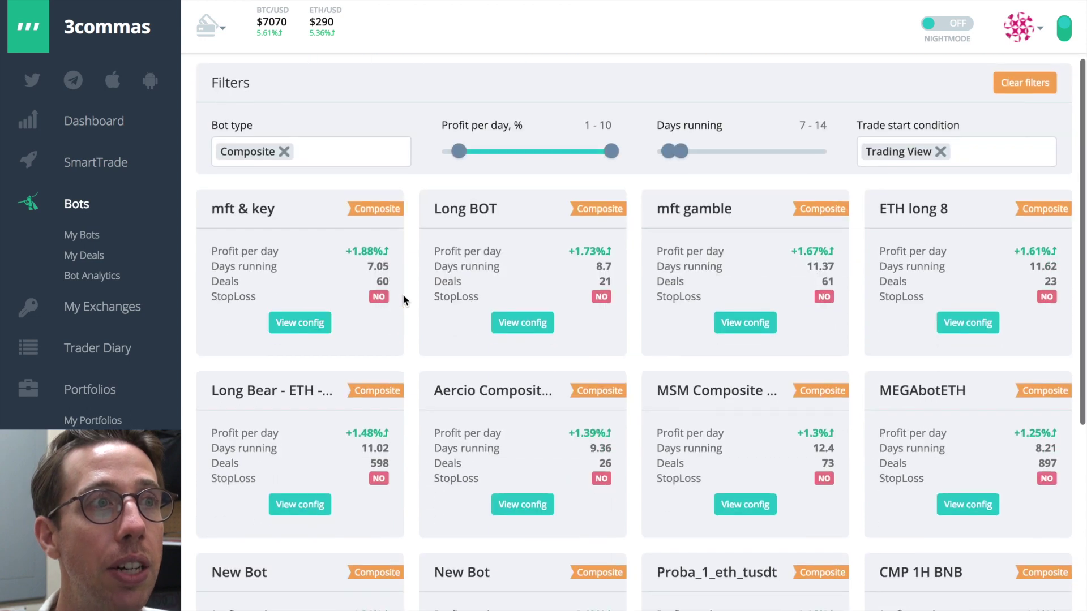
scroll(403, 300, down, 1)
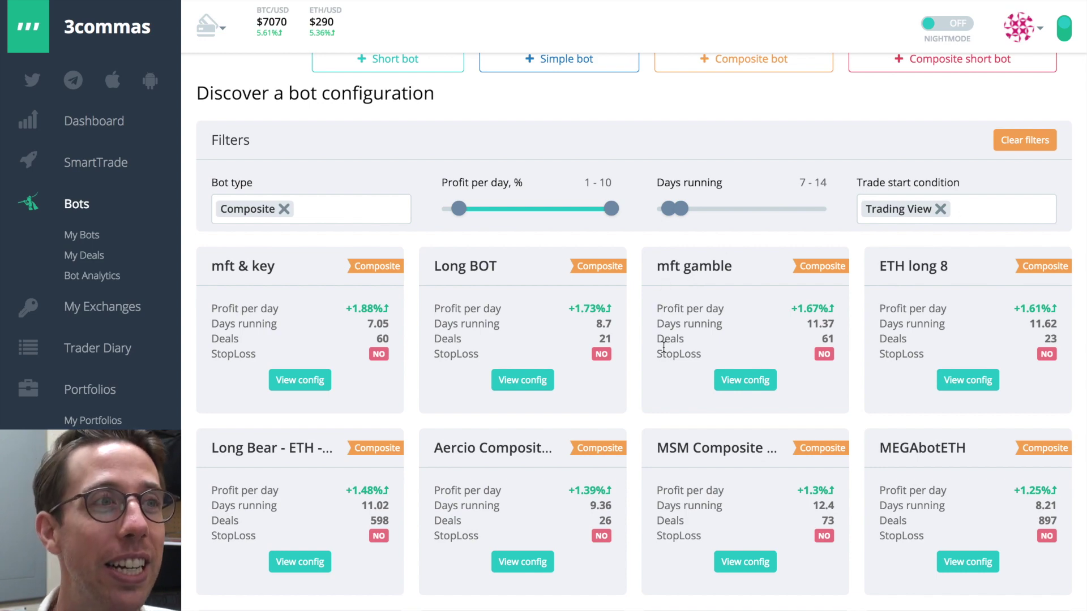
scroll(623, 347, down, 8)
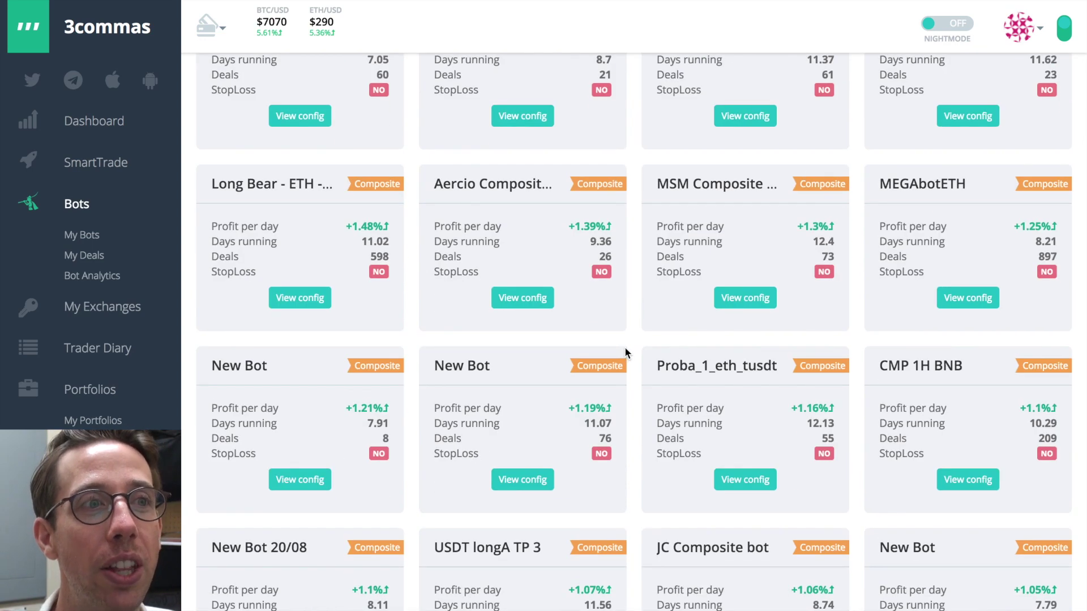
scroll(624, 347, down, 2)
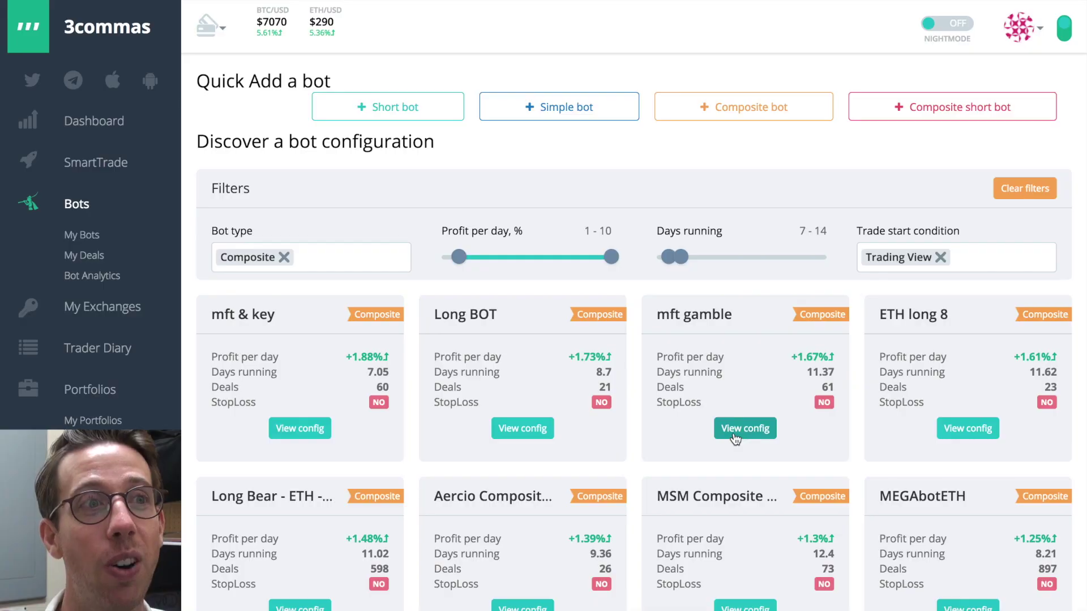
click(527, 431)
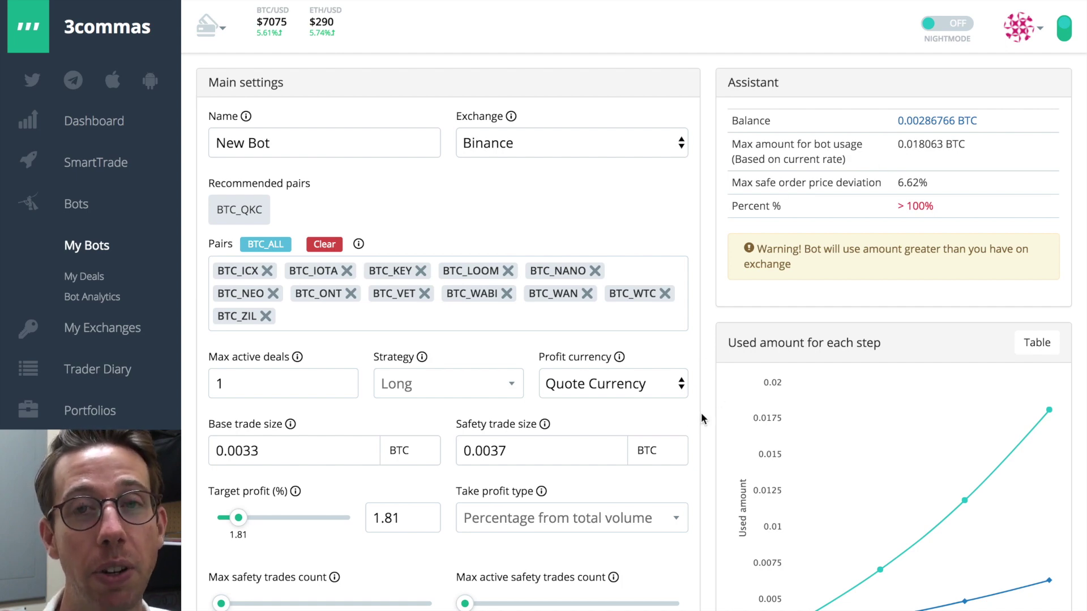
Change the copied Long BOT configuration's exchange account from Binance to Binance Bots.
scroll(701, 419, down, 4)
scroll(701, 419, down, 4)
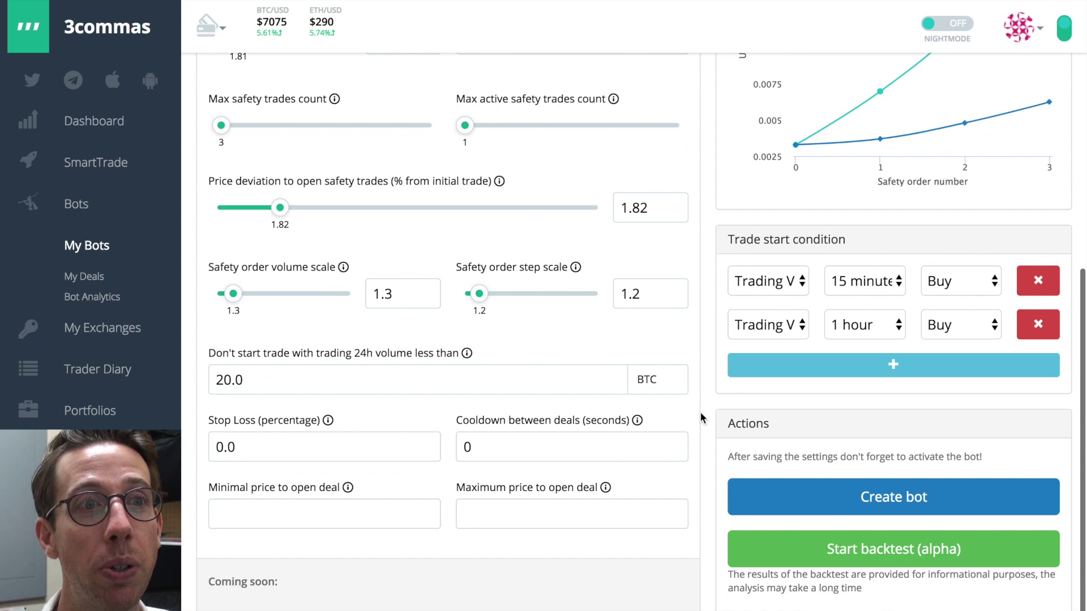
scroll(700, 419, up, 8)
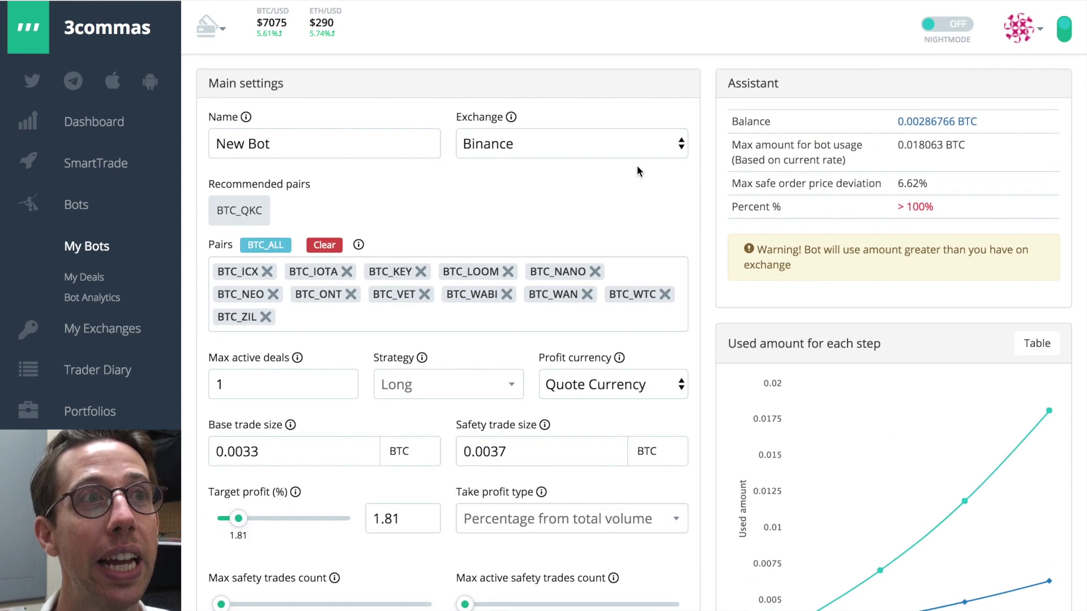
click(569, 148)
click(569, 163)
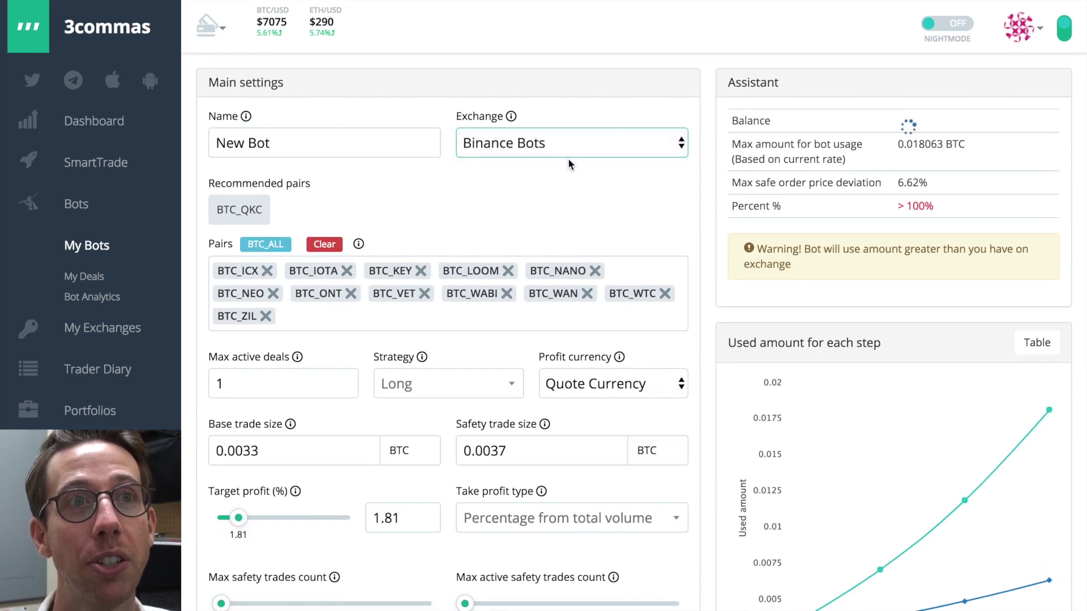
scroll(696, 311, down, 10)
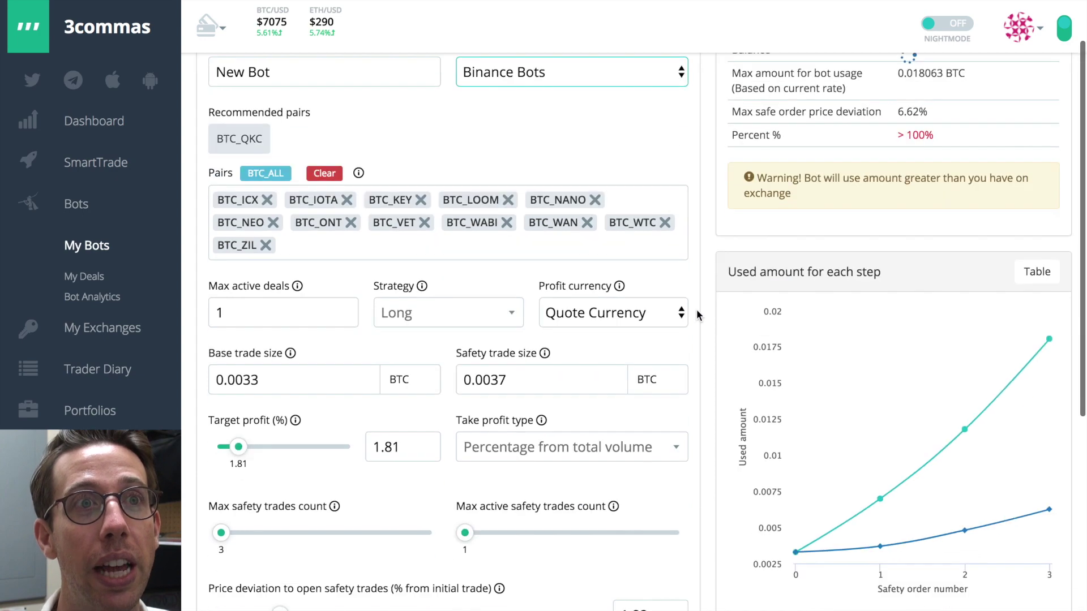